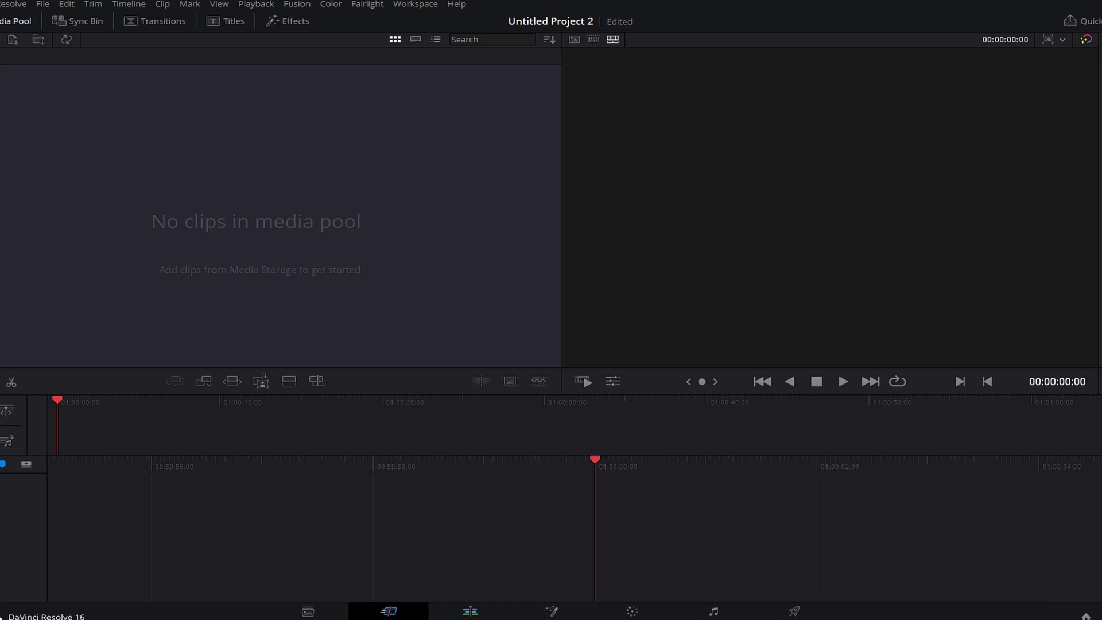
Replay the YouTube tutorial from 0:05 and highlight the comment about choppy 1080p 60fps renders.
click(442, 565)
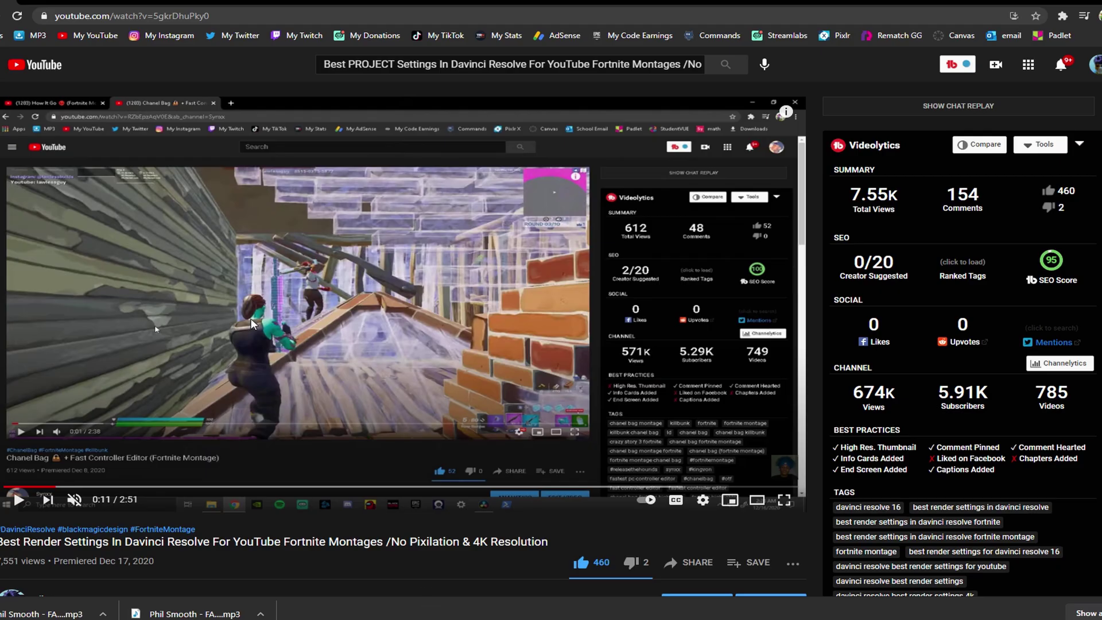
click(28, 486)
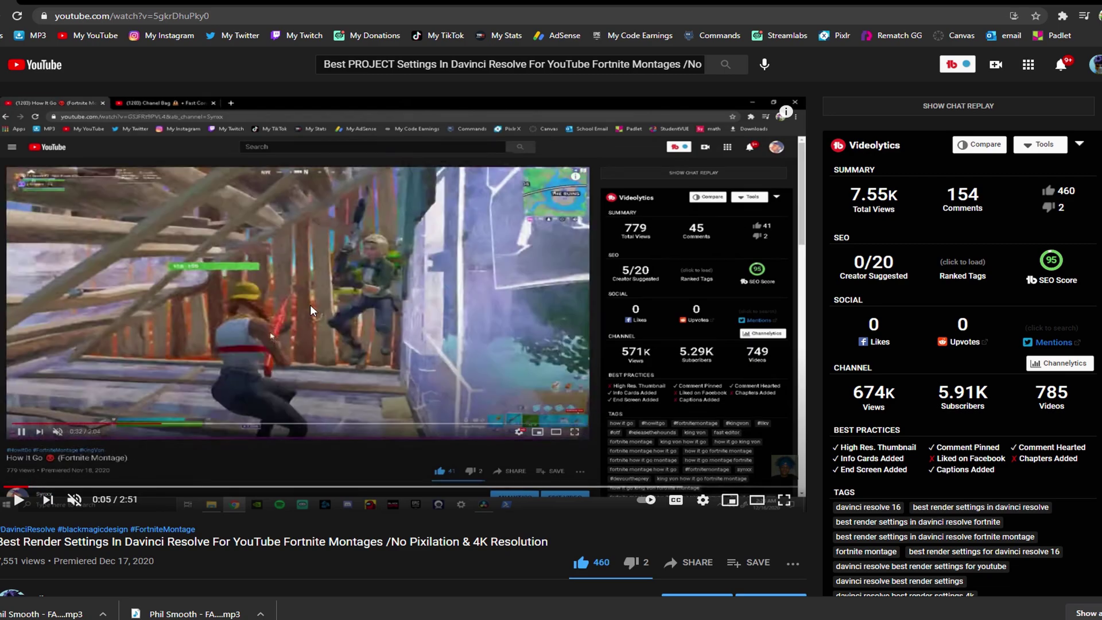
click(361, 330)
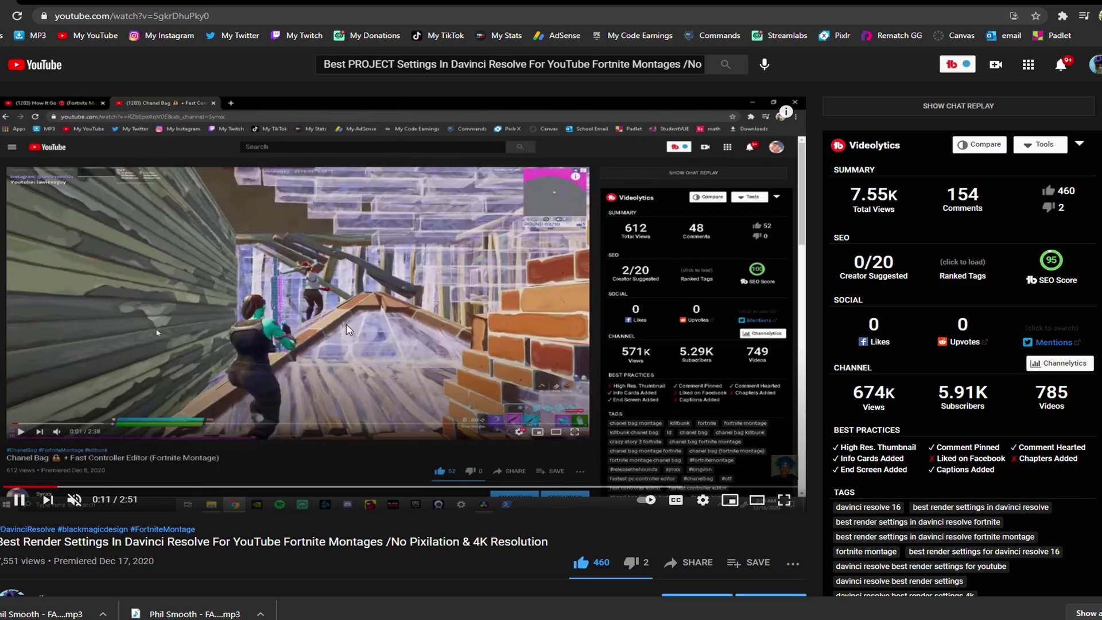
click(231, 333)
scroll(693, 341, down, 4)
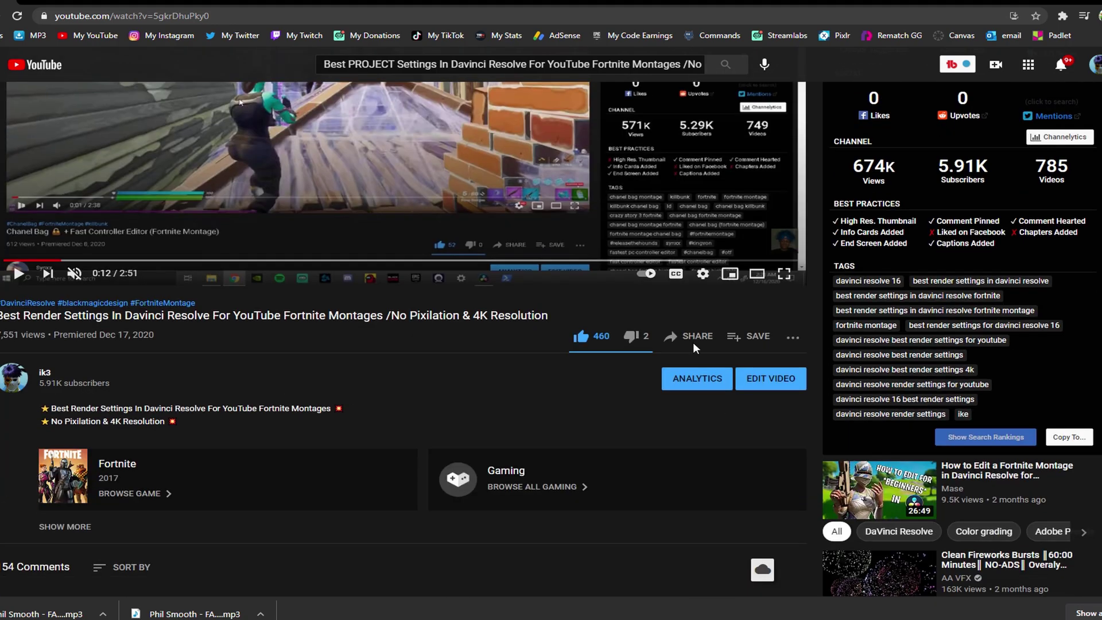
scroll(25, 438, down, 20)
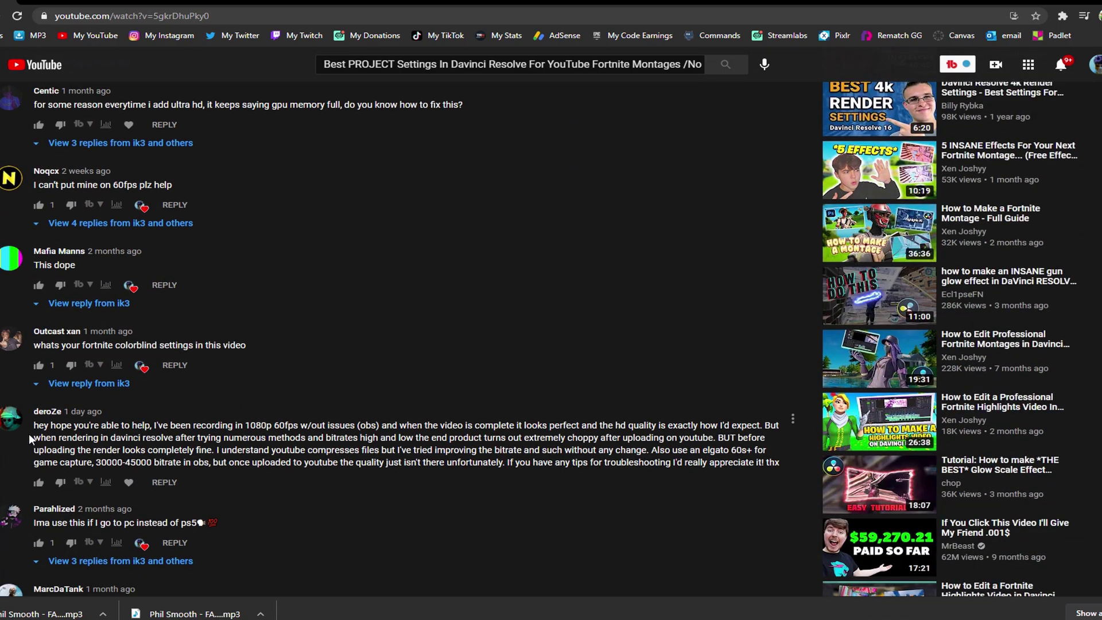
drag(33, 428, 111, 482)
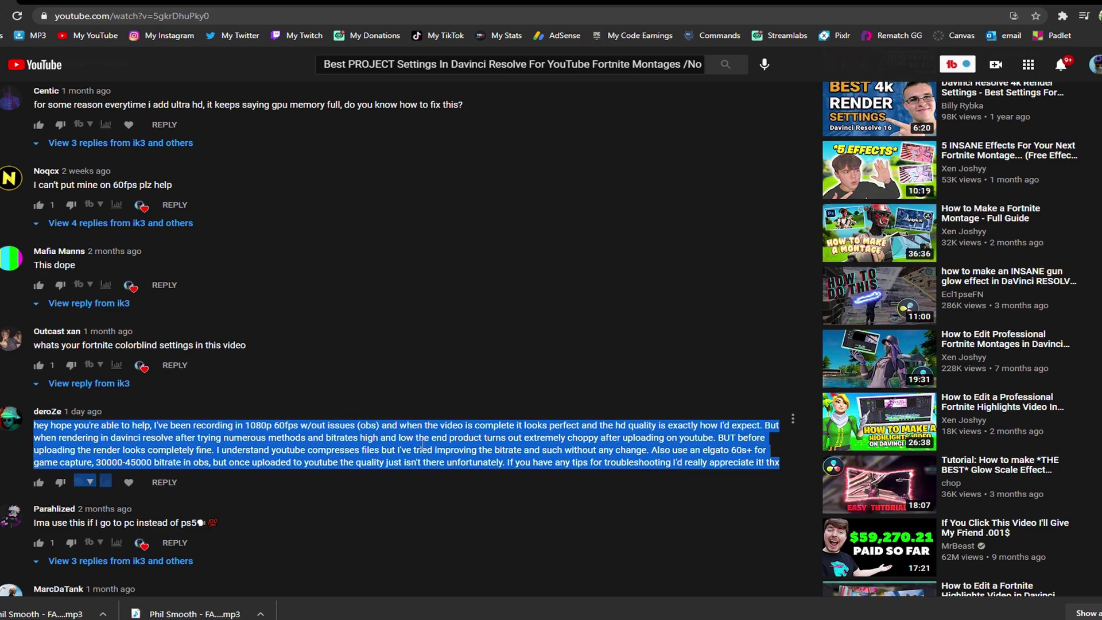
scroll(537, 384, up, 2)
scroll(803, 272, up, 20)
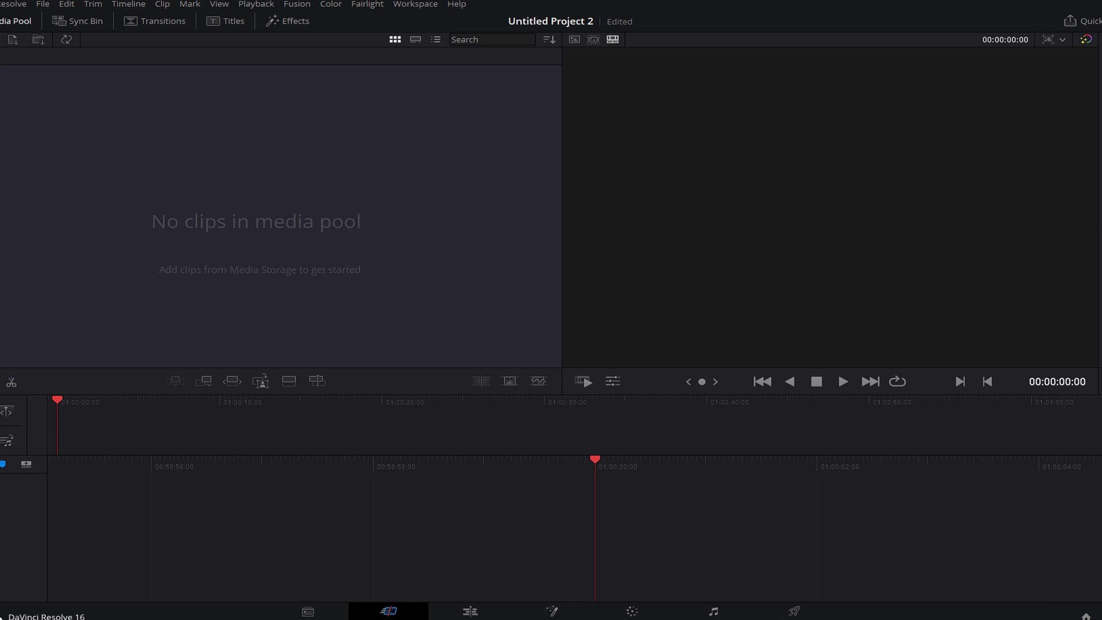
Select the BEST preset, cancel the duplicate-name save as BEST, and load BEST instead.
key(shift+9)
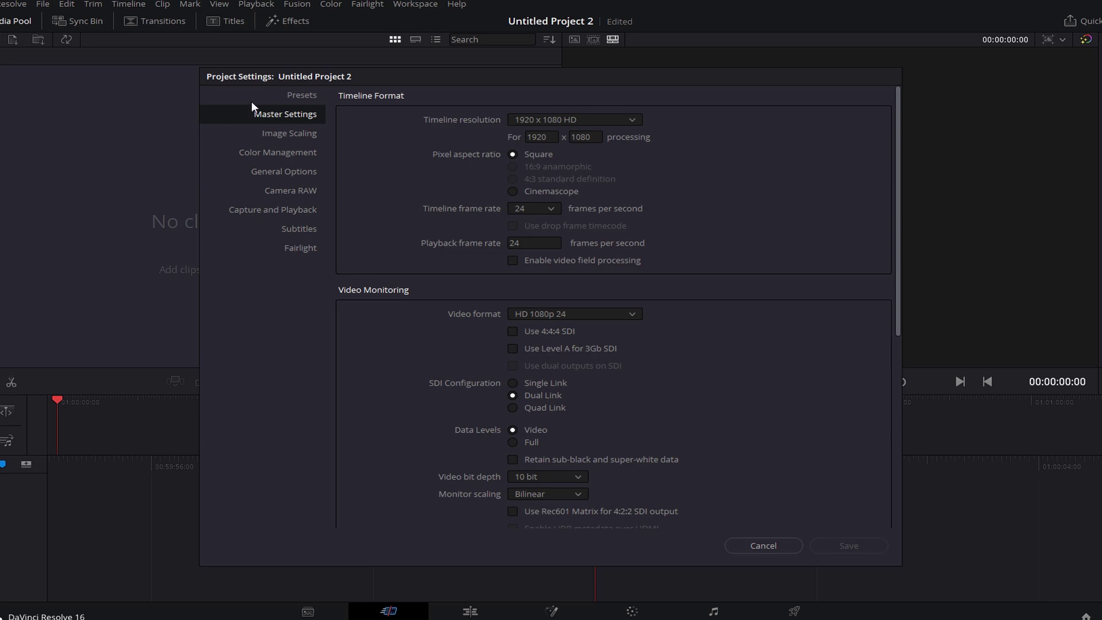
click(293, 96)
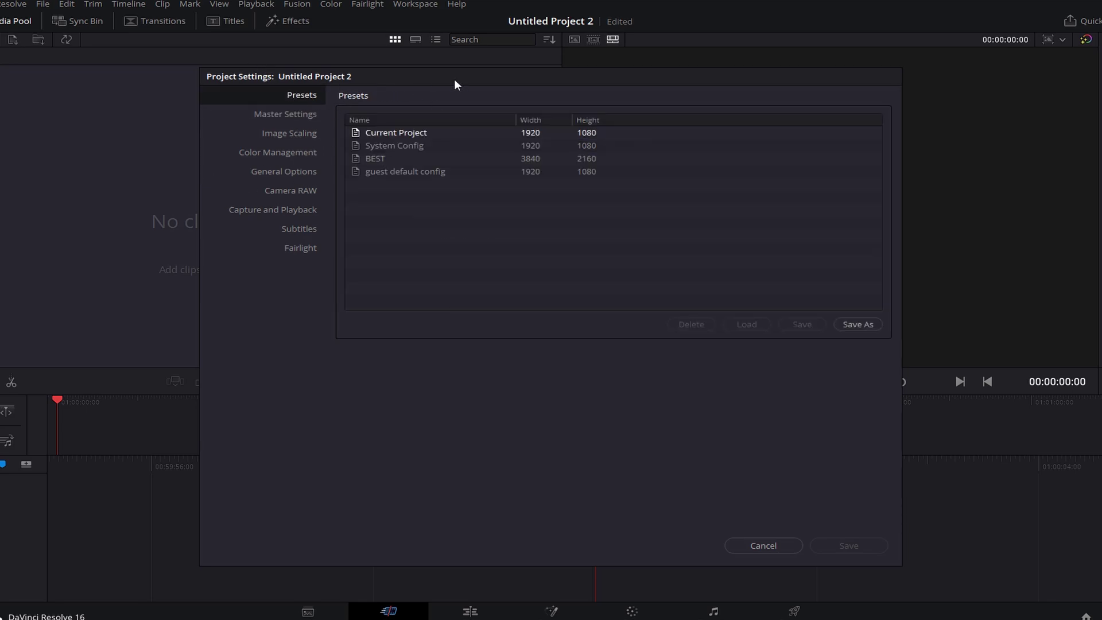
click(396, 158)
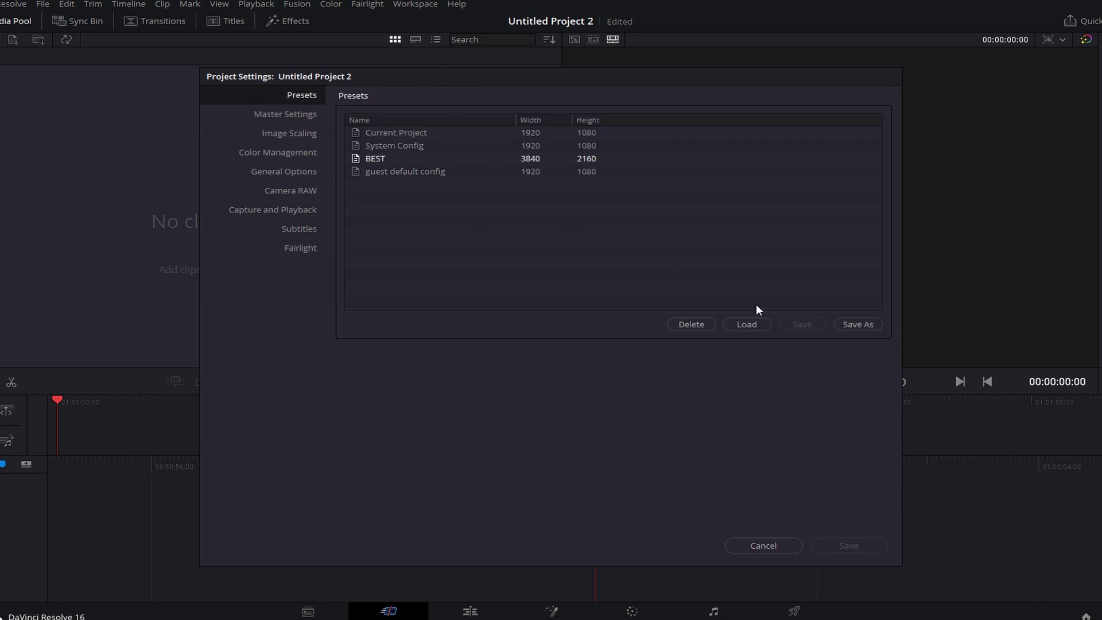
click(858, 325)
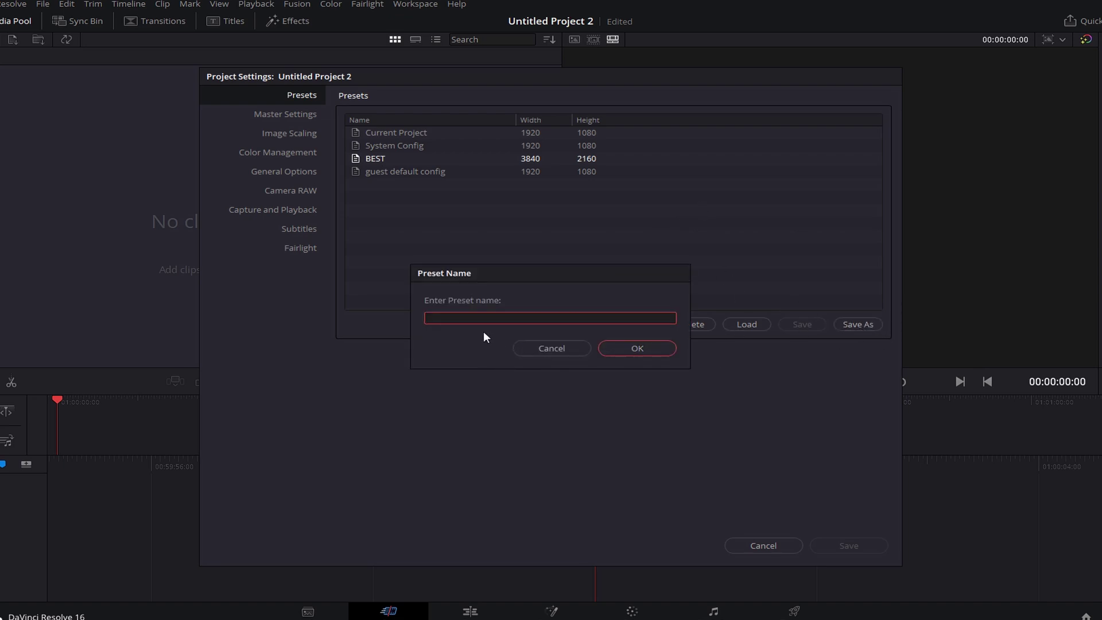
text(BEST)
click(602, 348)
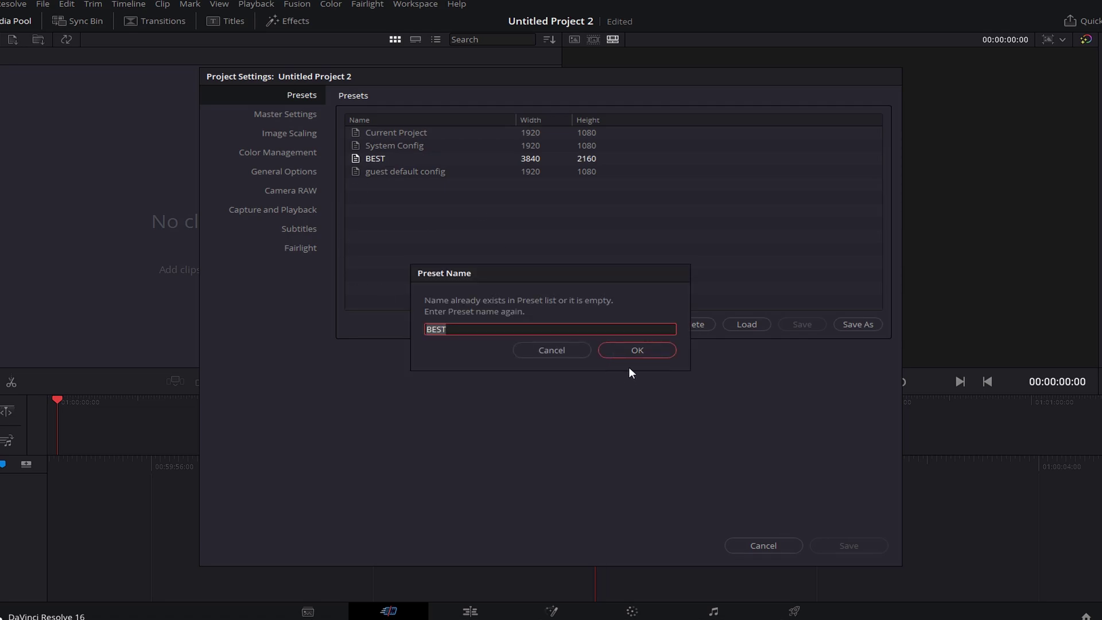
click(567, 354)
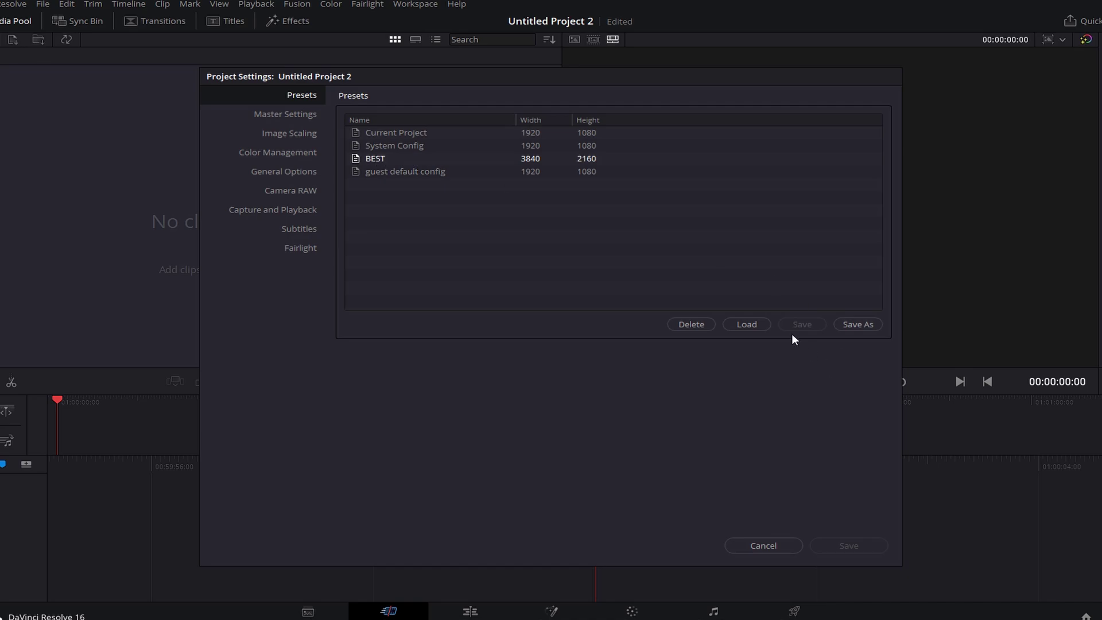
click(747, 325)
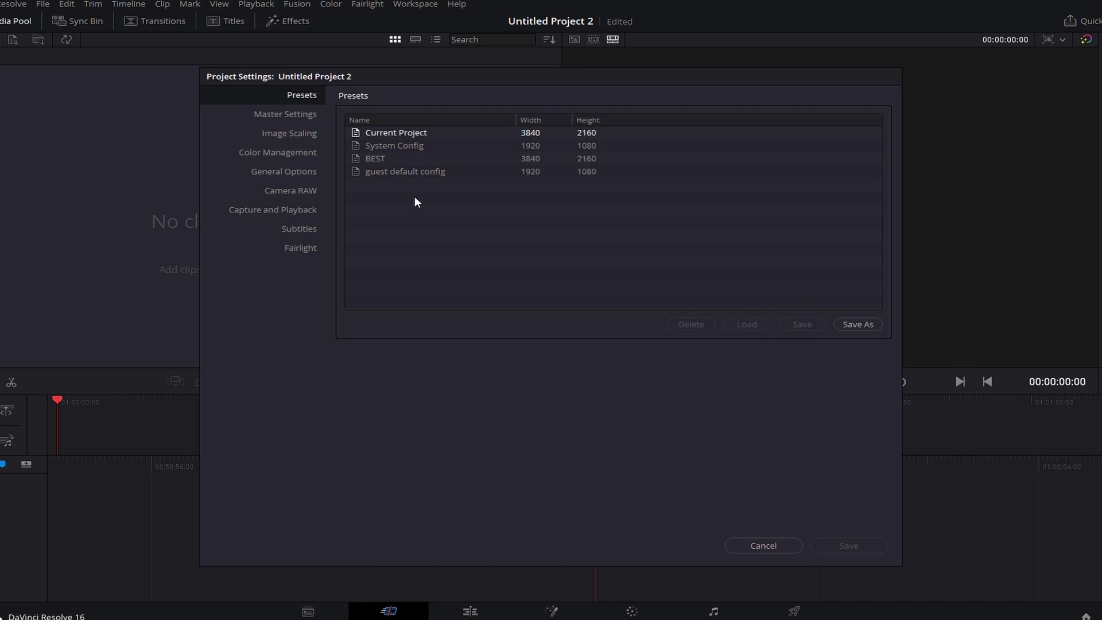
Keep the Master Settings timeline resolution at 3840 x 2160 Ultra HD, then view Image Scaling.
click(281, 115)
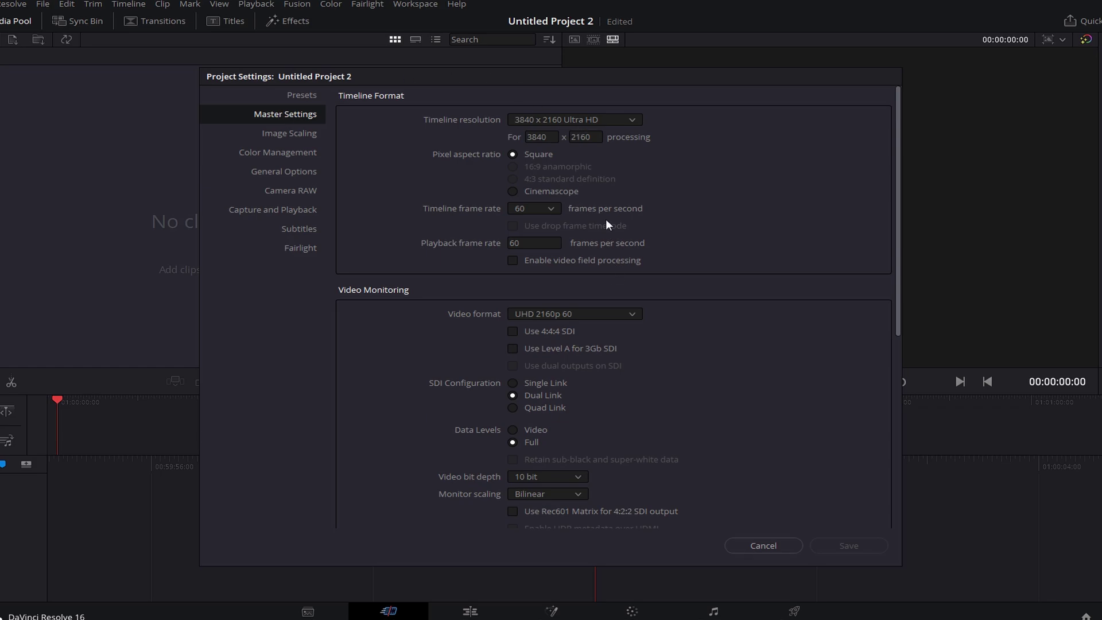
click(617, 120)
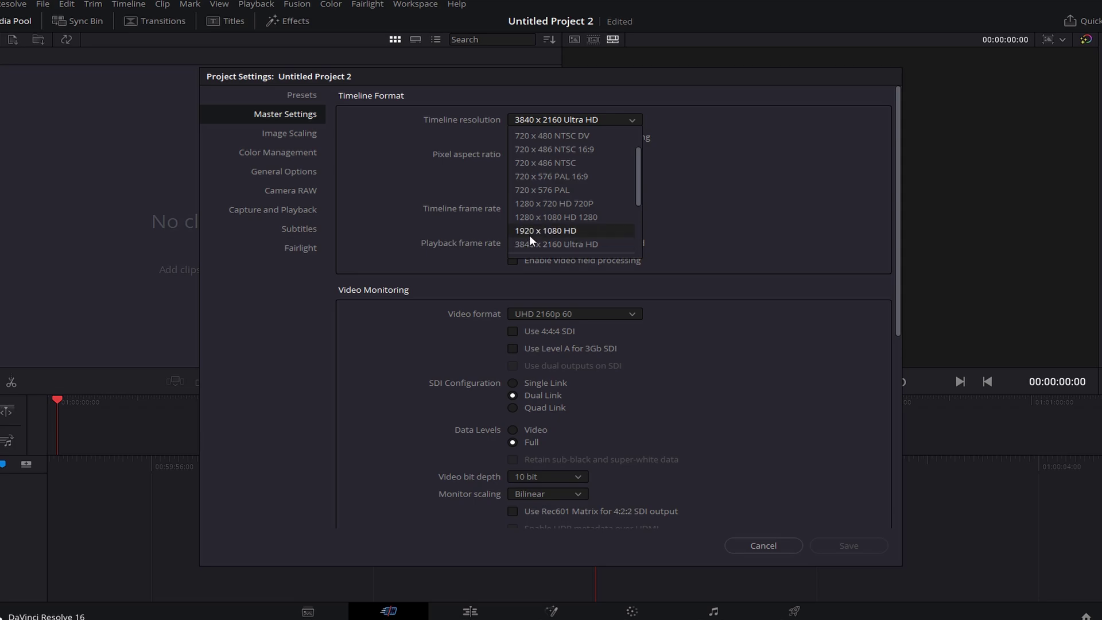
click(703, 195)
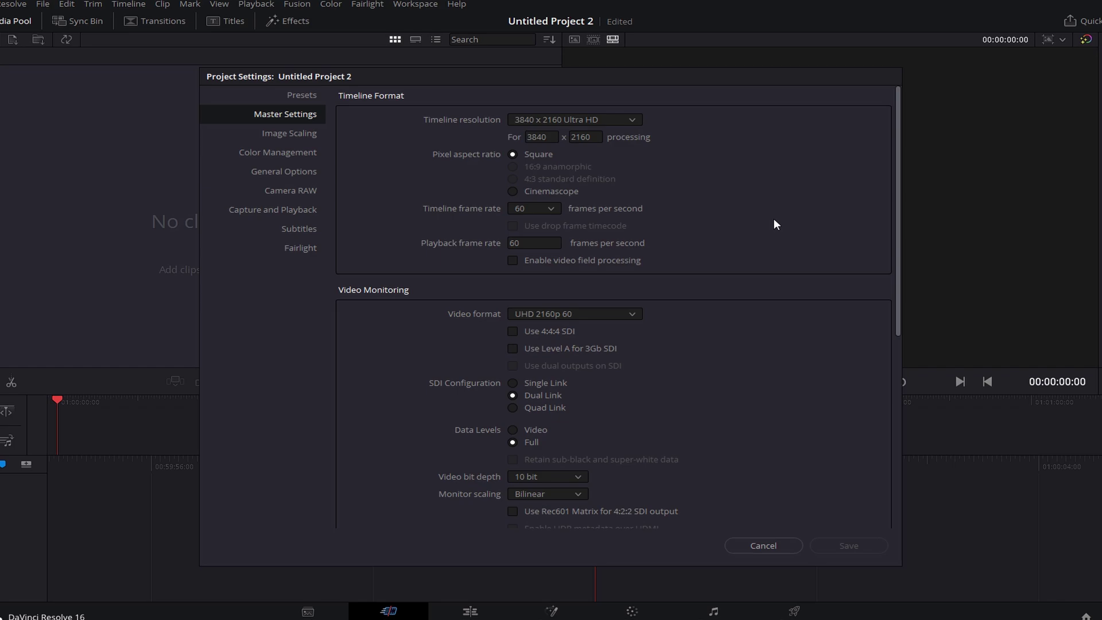
scroll(774, 273, down, 5)
scroll(766, 299, down, 2)
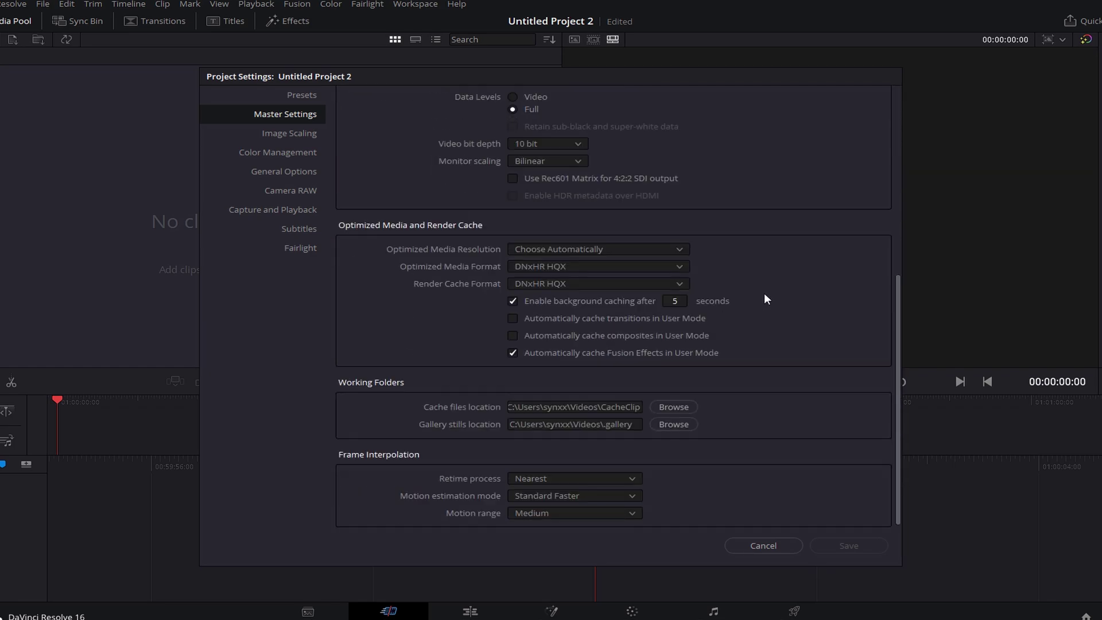
click(284, 138)
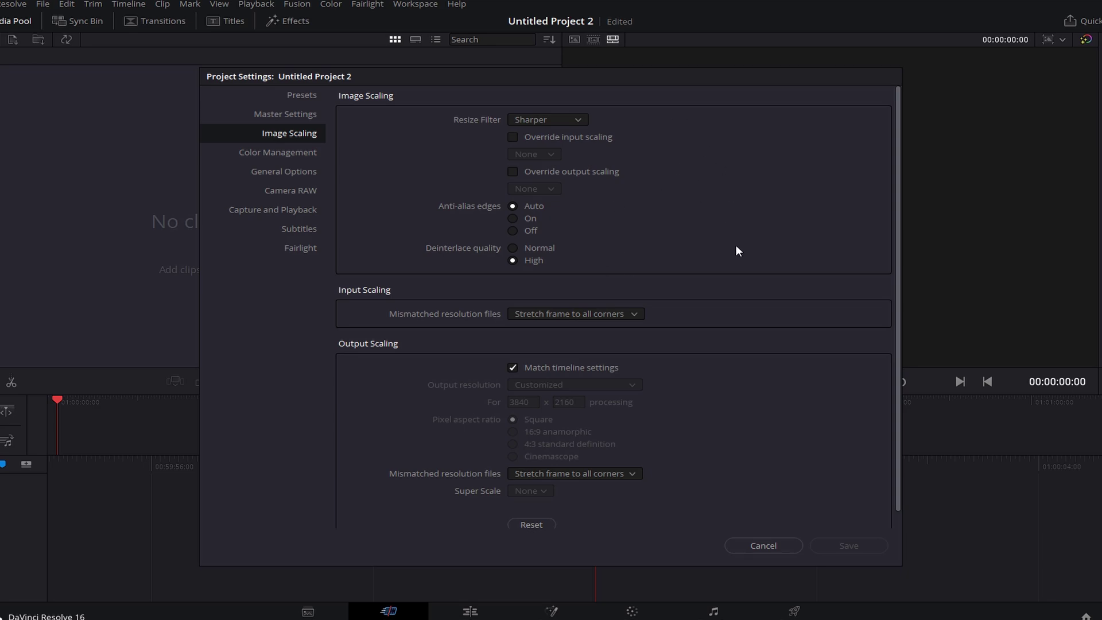
Review the Color Management, General Options and Camera RAW settings pages.
scroll(757, 259, down, 2)
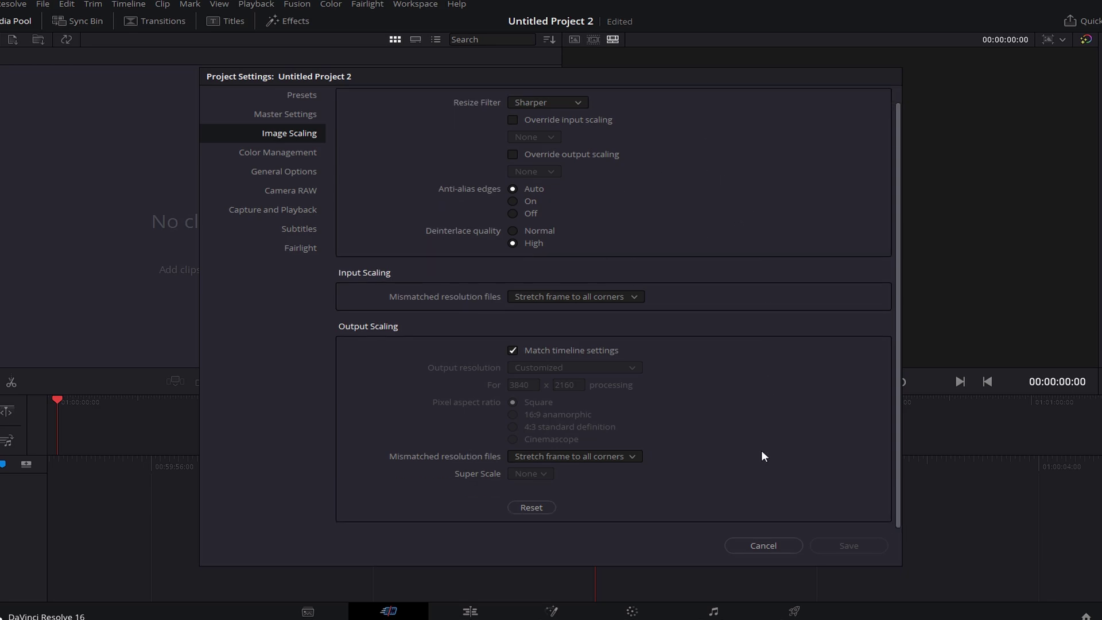
click(282, 153)
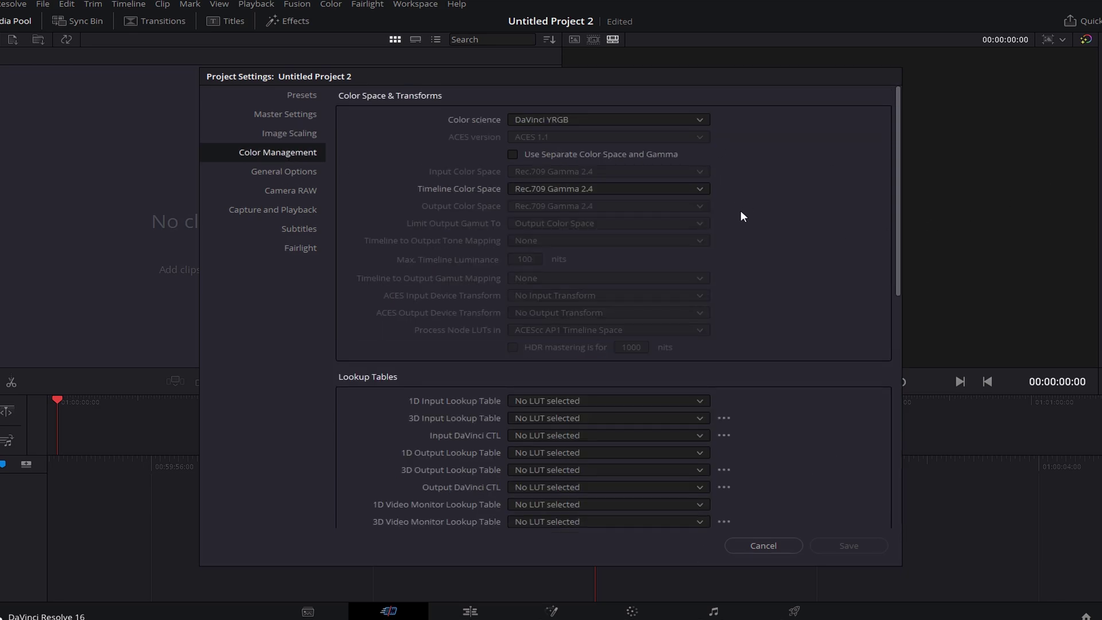
scroll(774, 284, down, 5)
scroll(775, 298, down, 2)
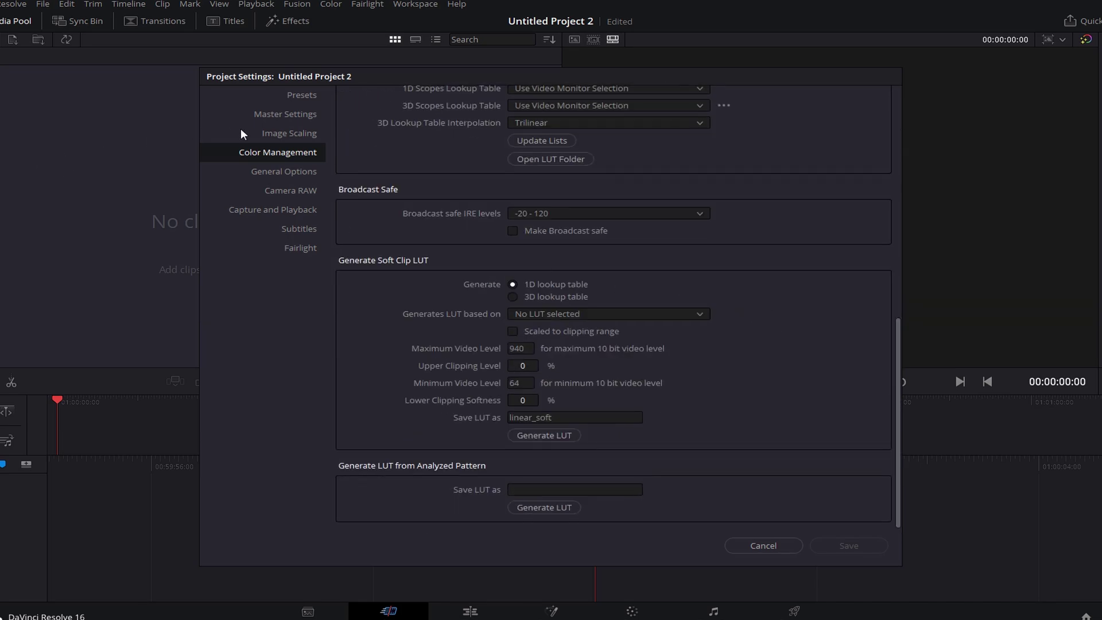
click(265, 175)
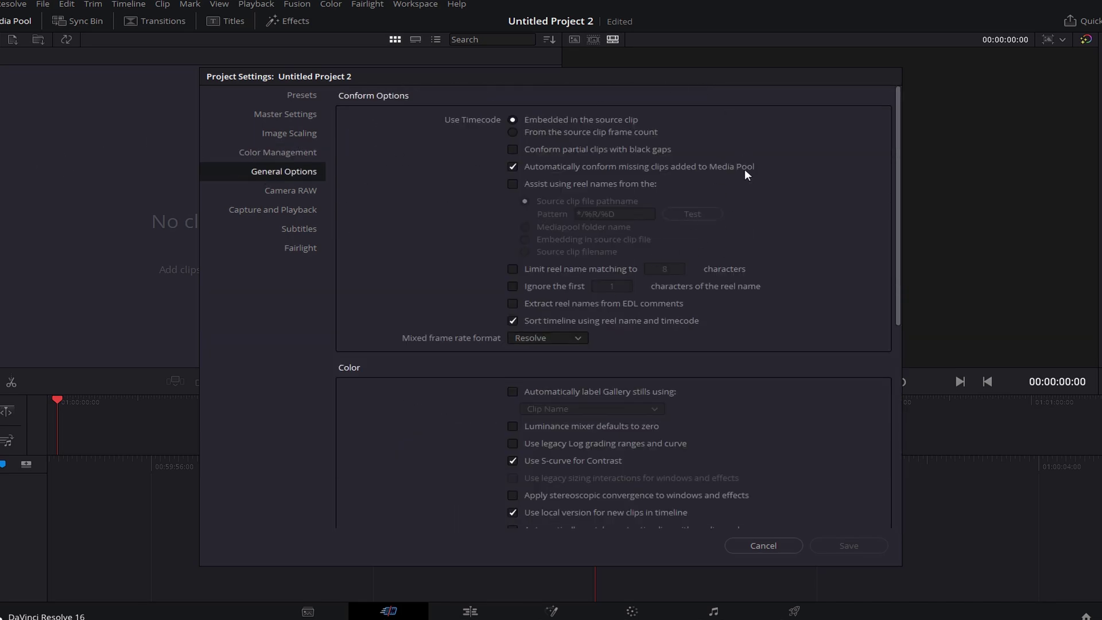
scroll(745, 171, down, 6)
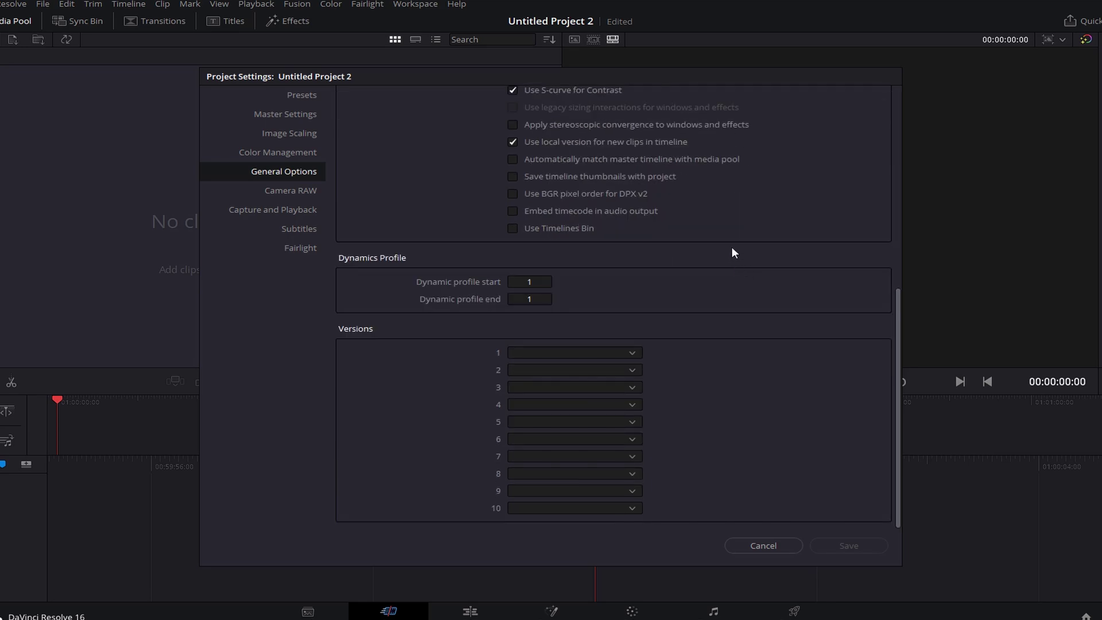
click(289, 193)
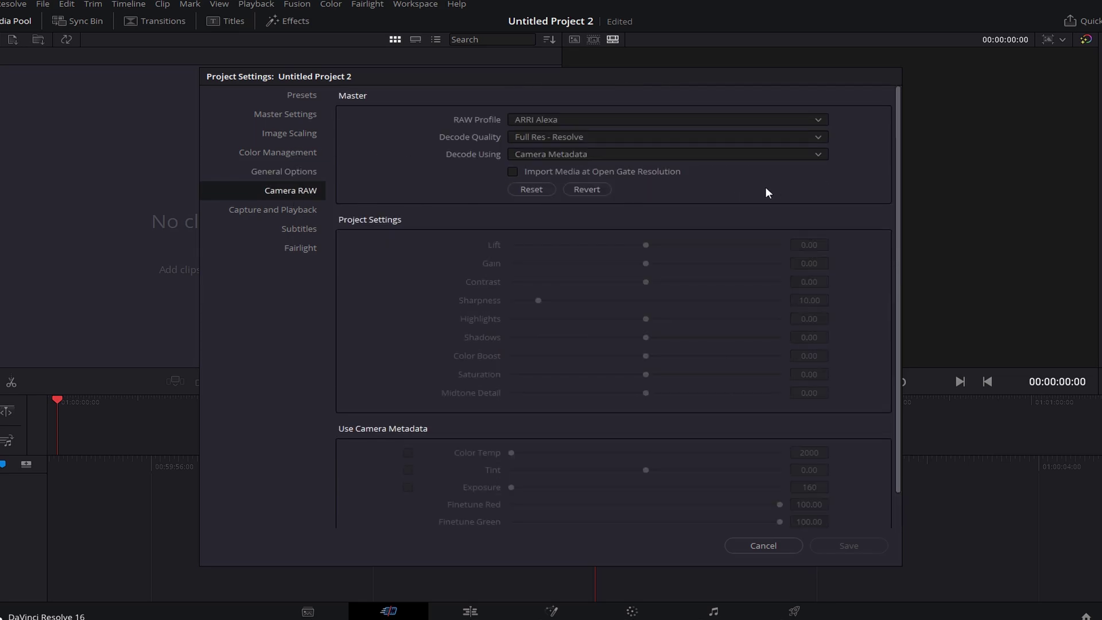
scroll(763, 207, down, 1)
Set video capture and playback to HD 1080p 60, check Subtitles and Fairlight, then return to Presets.
click(292, 213)
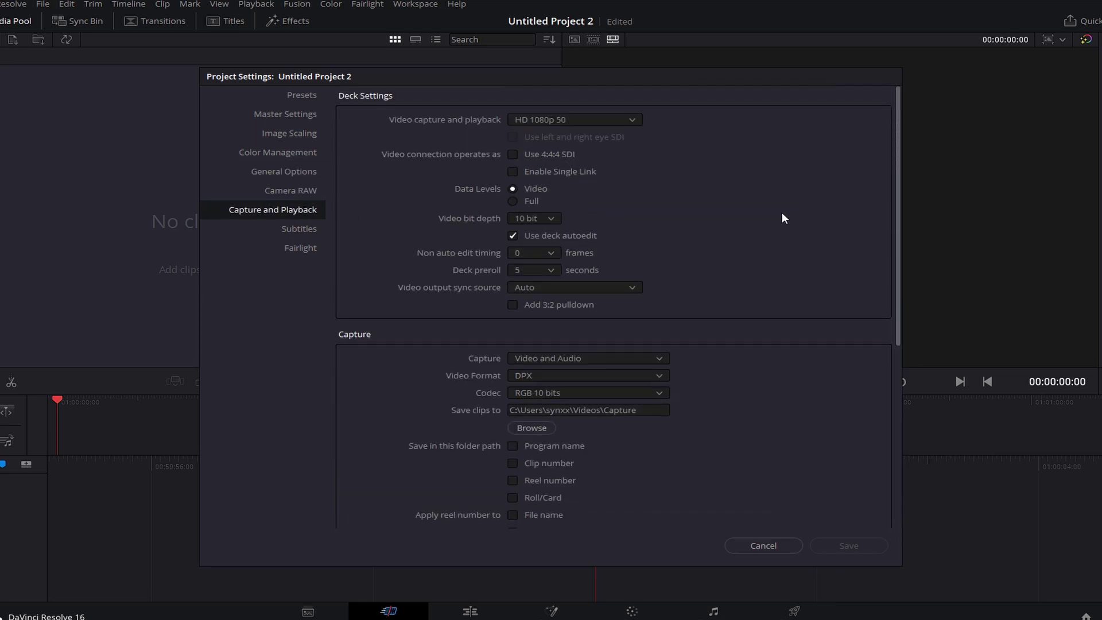
click(585, 124)
click(581, 233)
scroll(652, 286, down, 5)
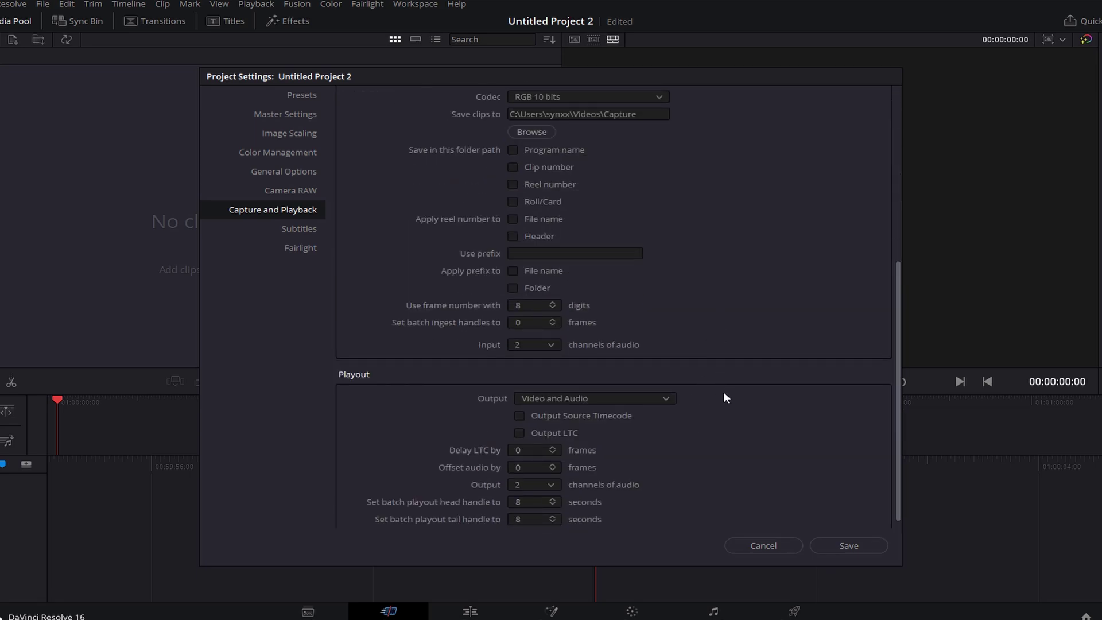
scroll(725, 396, down, 1)
scroll(677, 303, up, 5)
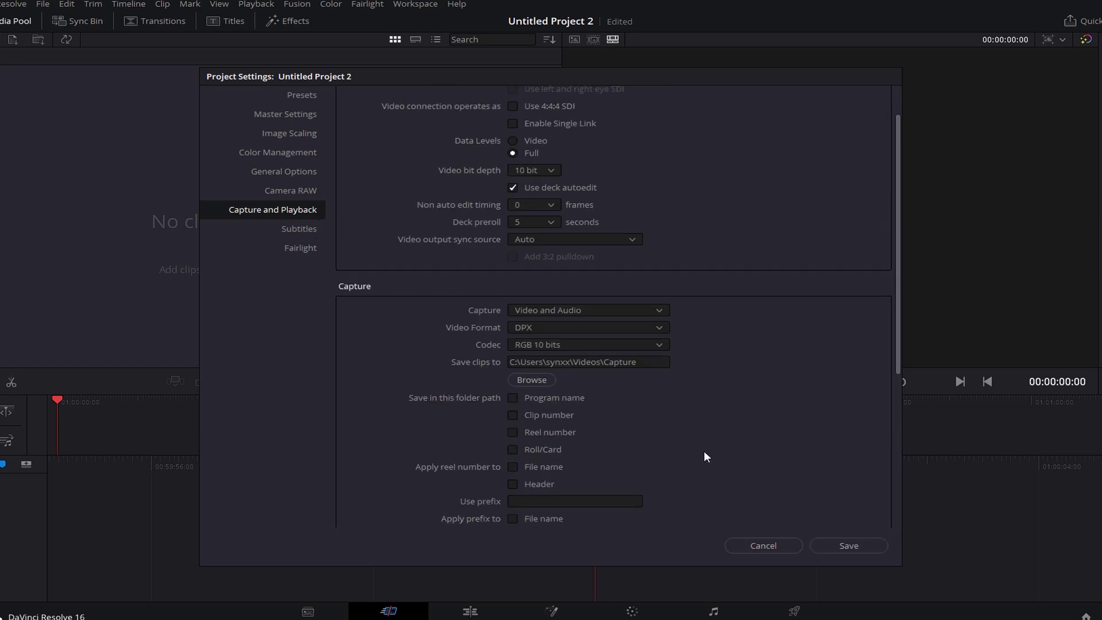
click(304, 229)
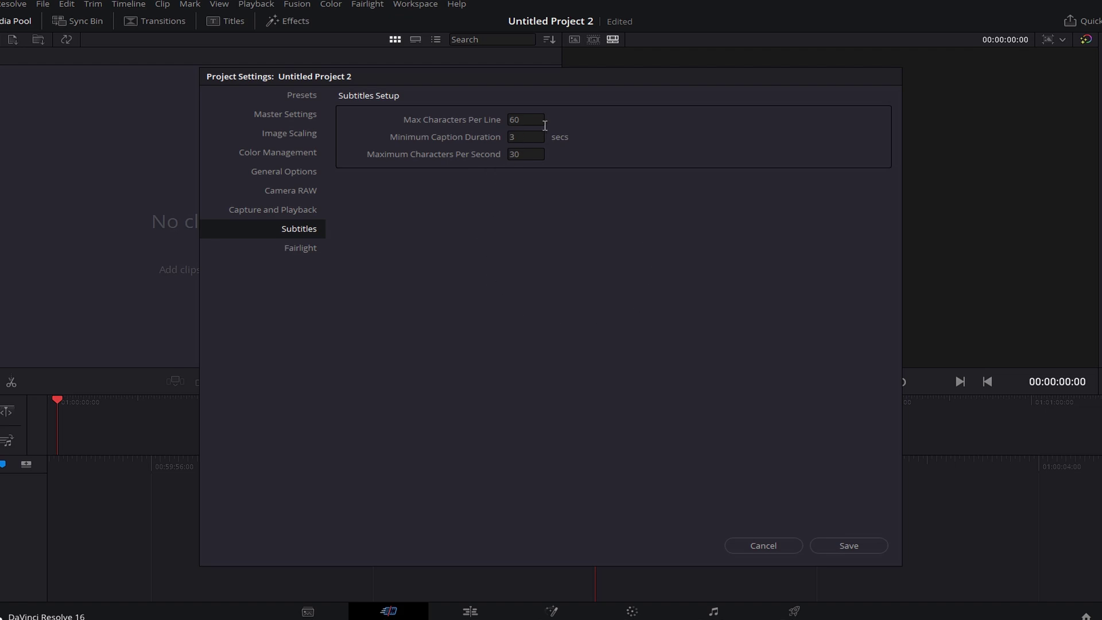
click(294, 251)
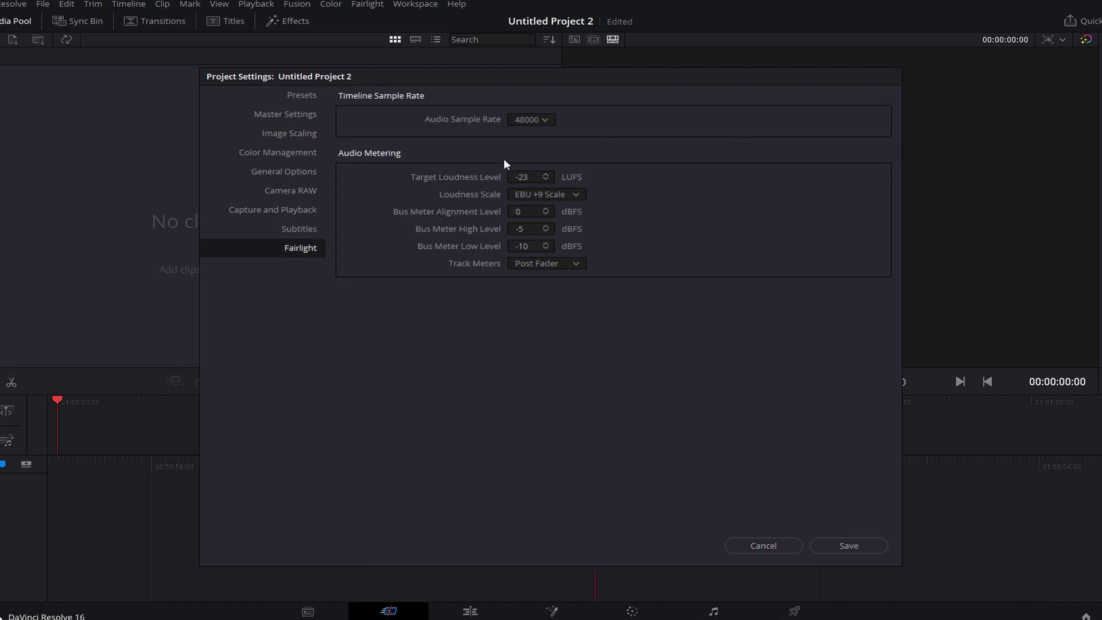
click(299, 97)
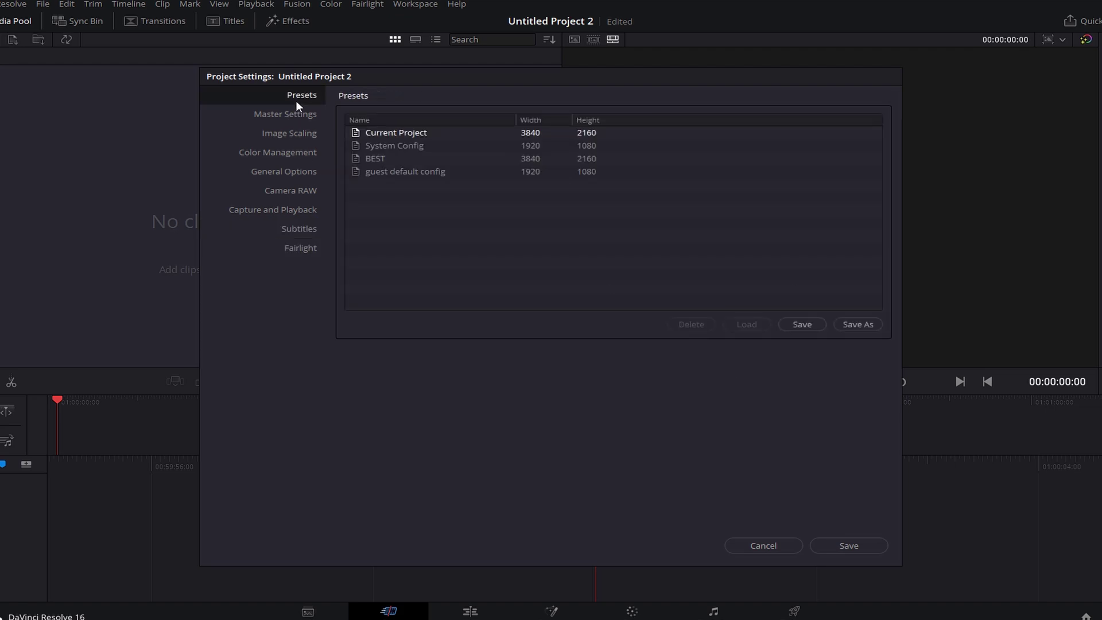
Save the settings as a new BEST SETTINGS preset, load it, and close Project Settings.
click(802, 325)
click(855, 325)
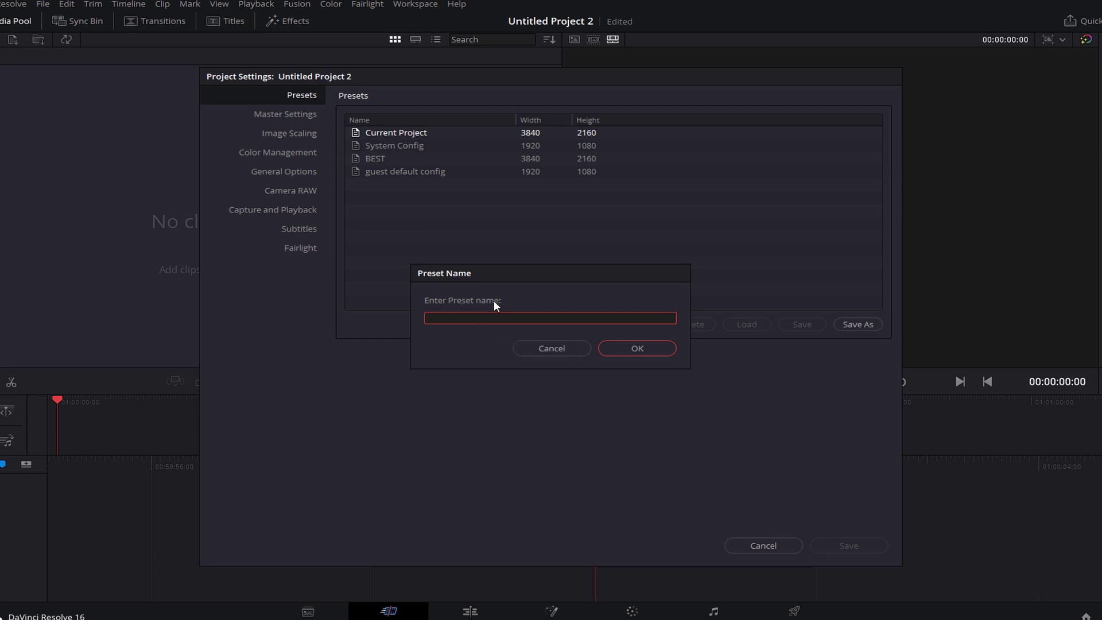
text(BEST SETTINGS)
click(622, 351)
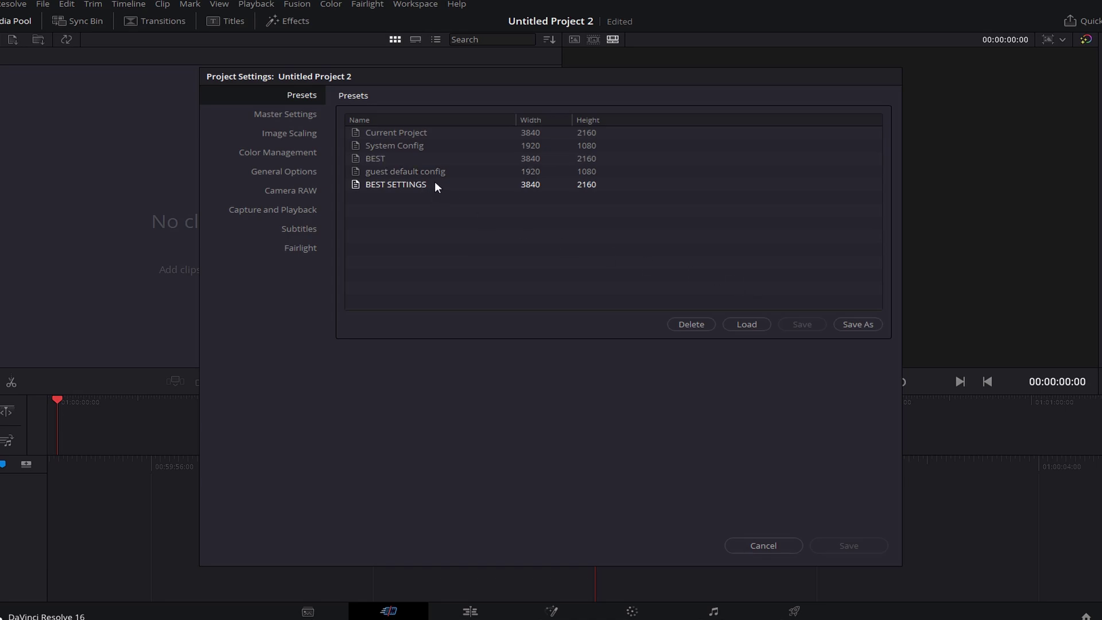
click(758, 326)
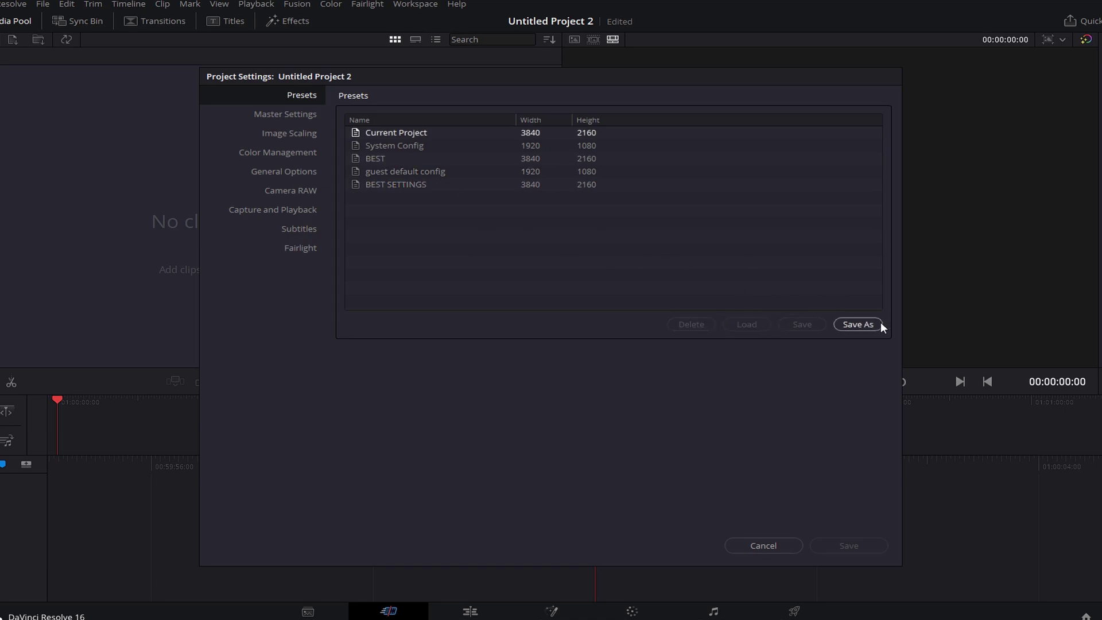
click(784, 549)
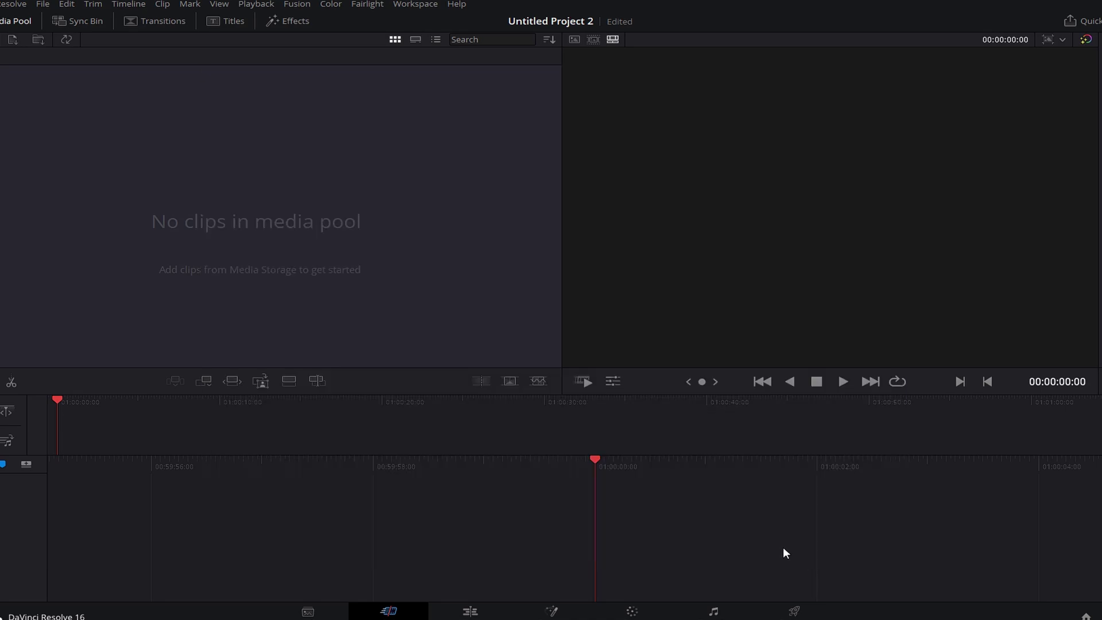
Open the timeline resolution choices above the viewer to confirm Ultra HD 3840 x 2160.
click(1054, 42)
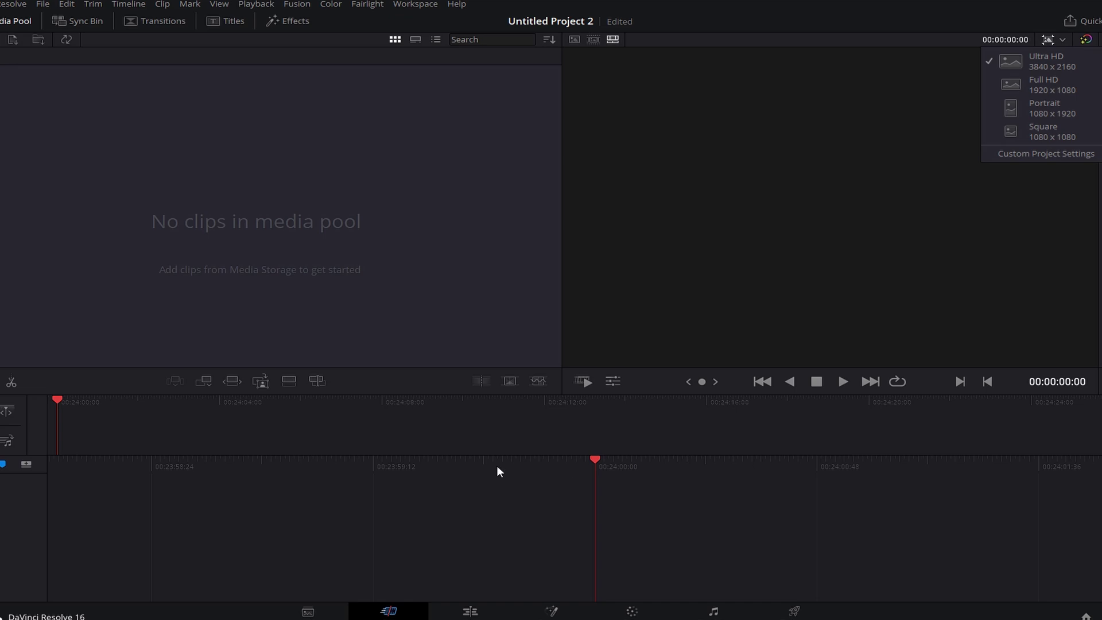
Create a new empty timeline named Timeline 1 from the File menu.
click(130, 5)
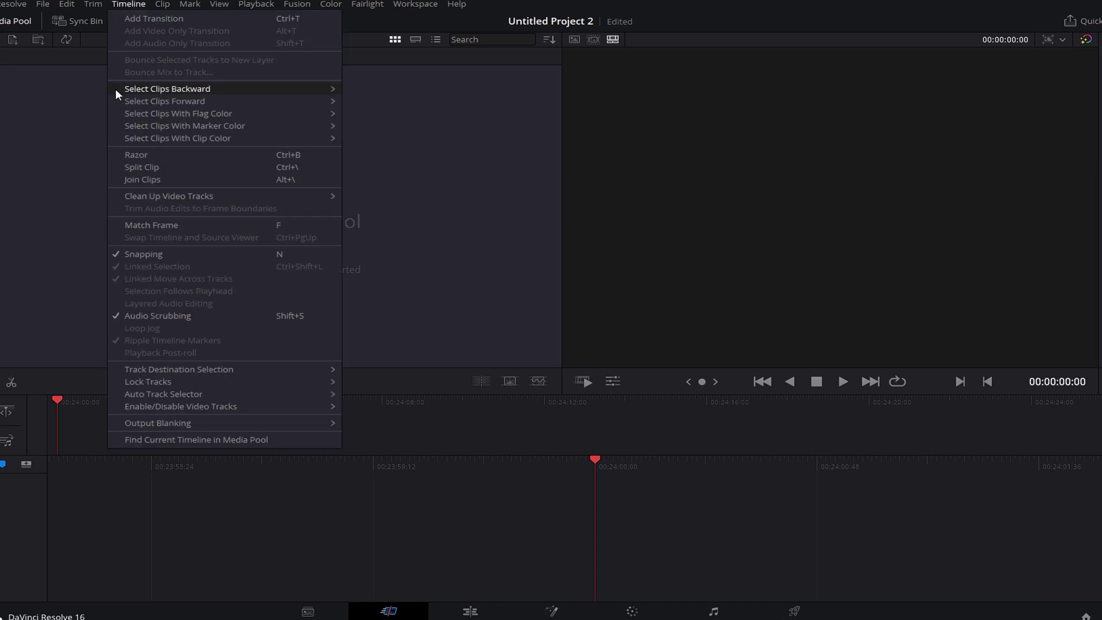
mouse_move(65, 5)
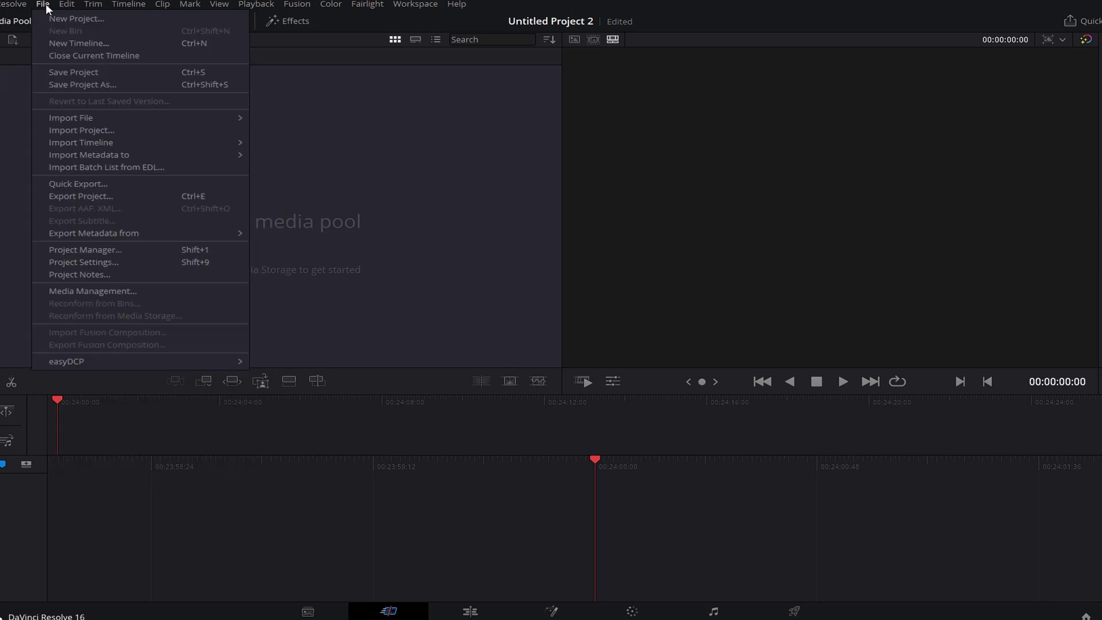
click(66, 40)
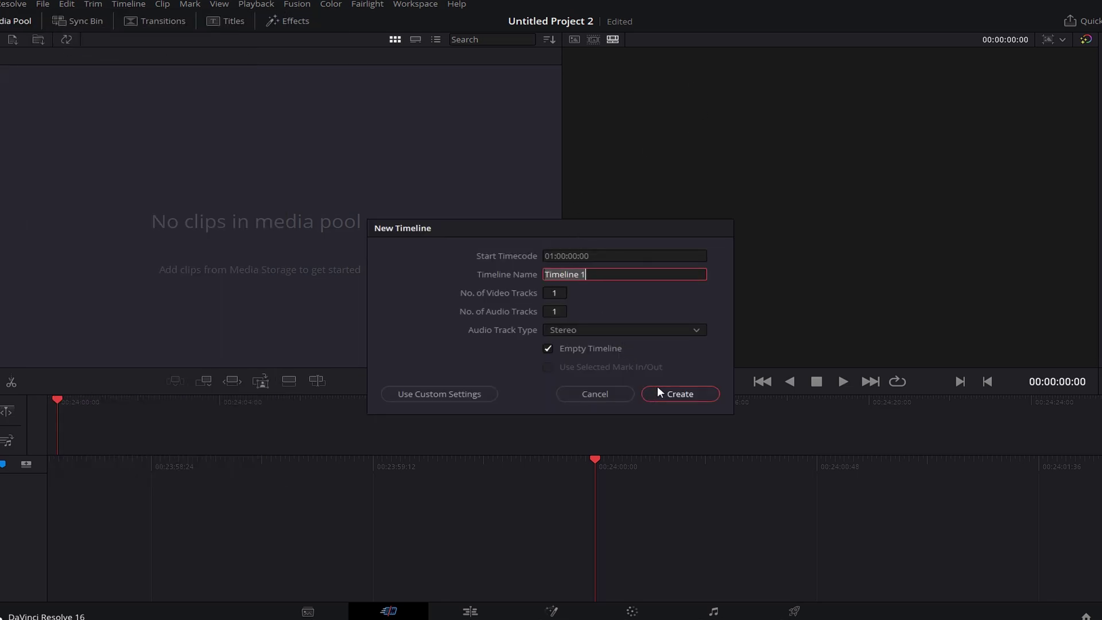
click(658, 387)
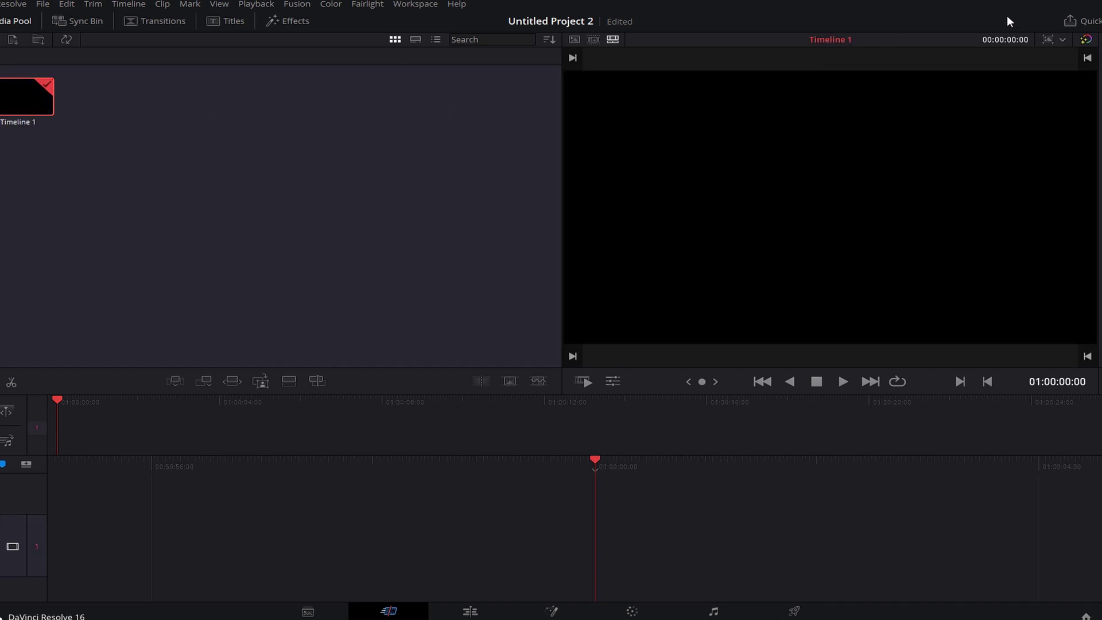
Check Timeline 1's resolution, close Project Settings unchanged, and go to the Deliver page.
click(1049, 39)
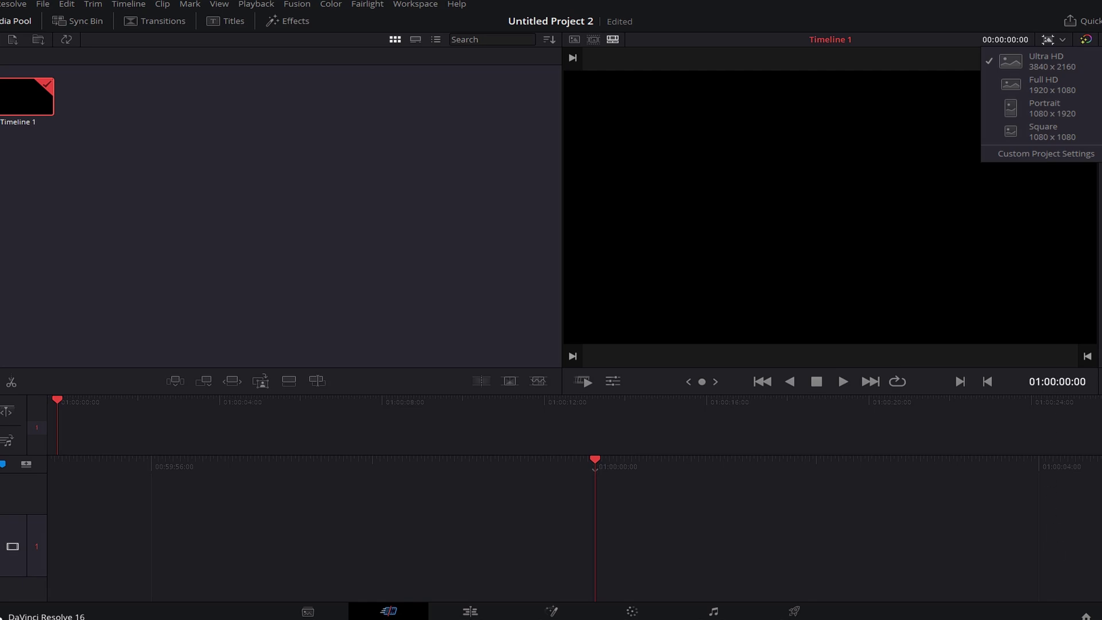
click(1045, 153)
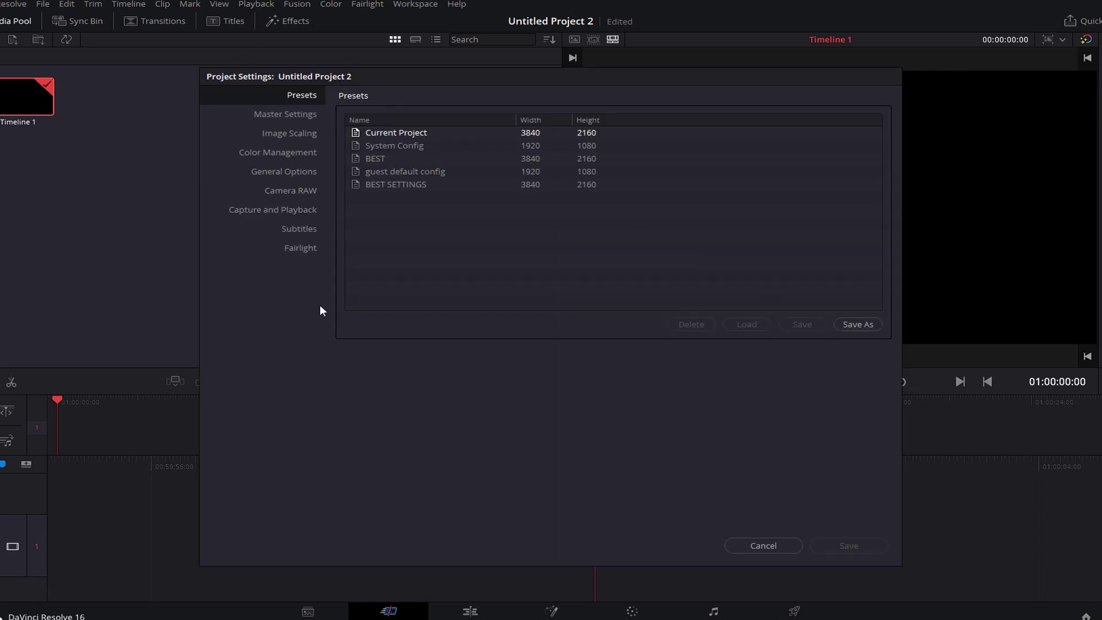
click(787, 546)
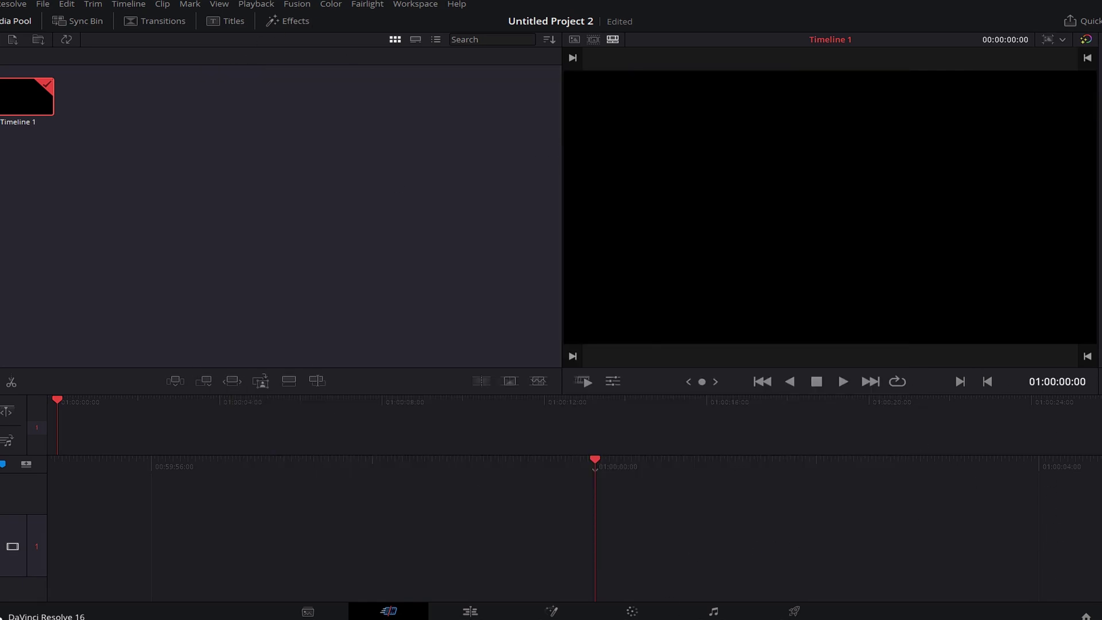
click(795, 611)
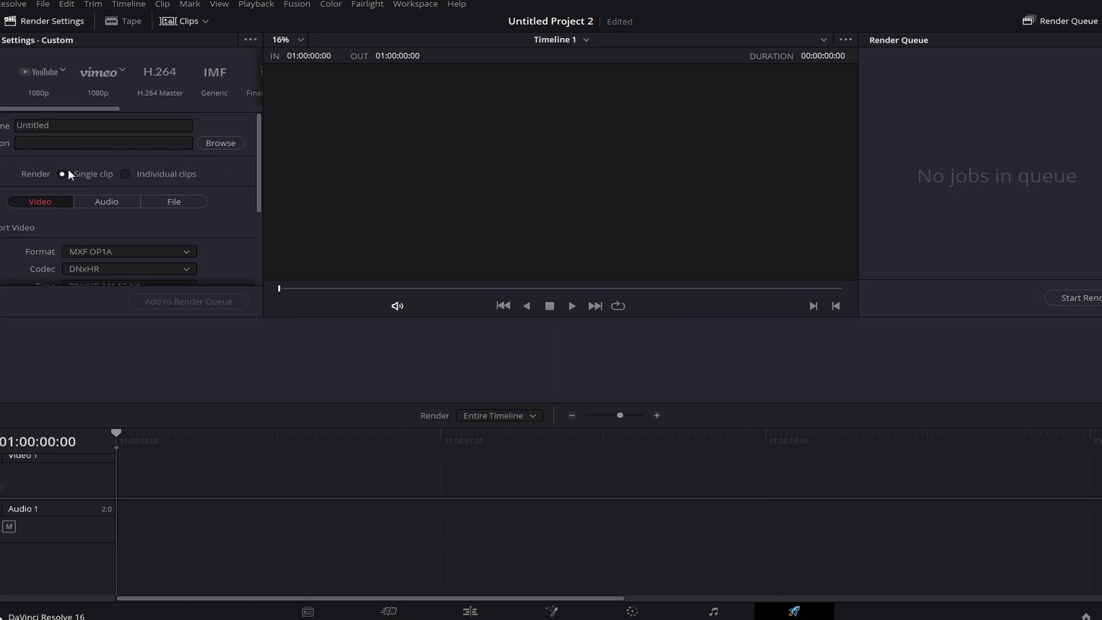
Set the render format to MP4 with key frames every 31 frames.
scroll(90, 208, down, 5)
click(121, 142)
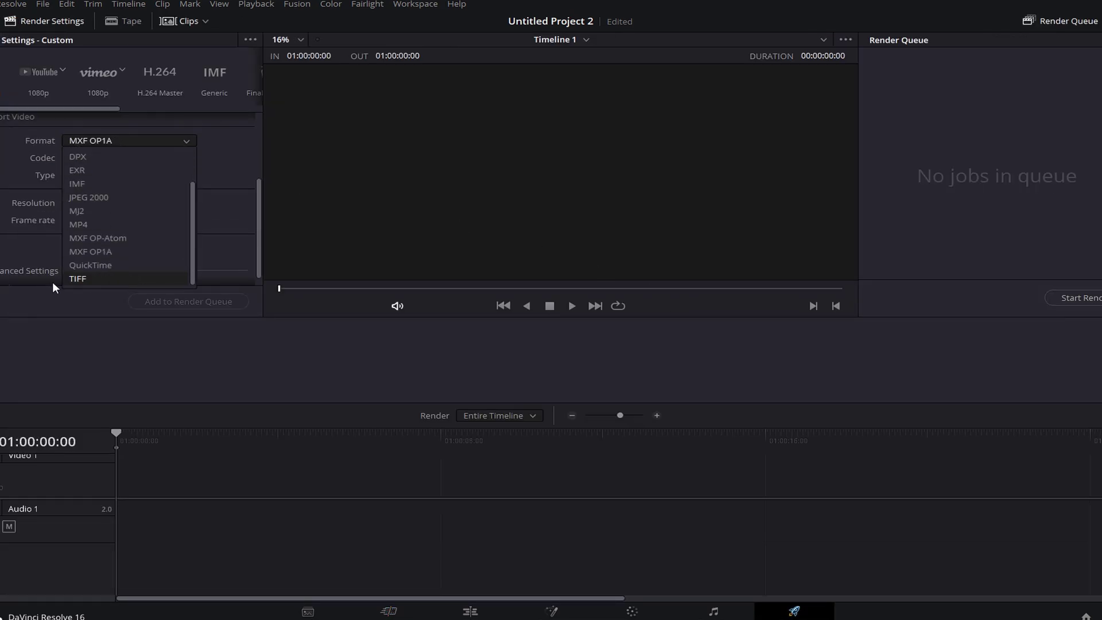
click(95, 222)
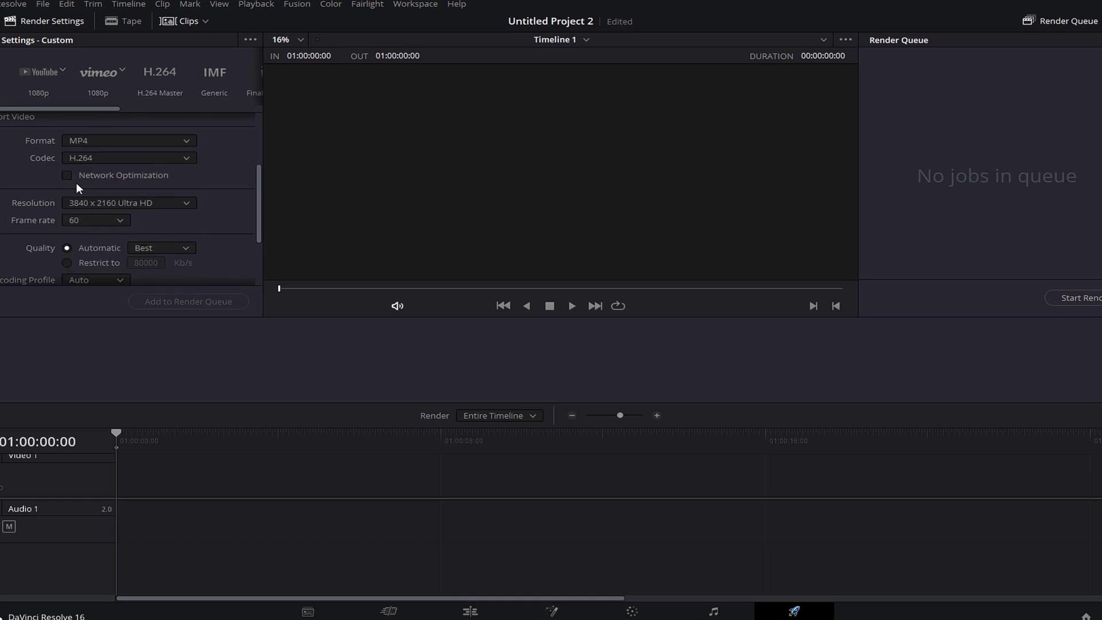
scroll(166, 181, down, 3)
click(68, 235)
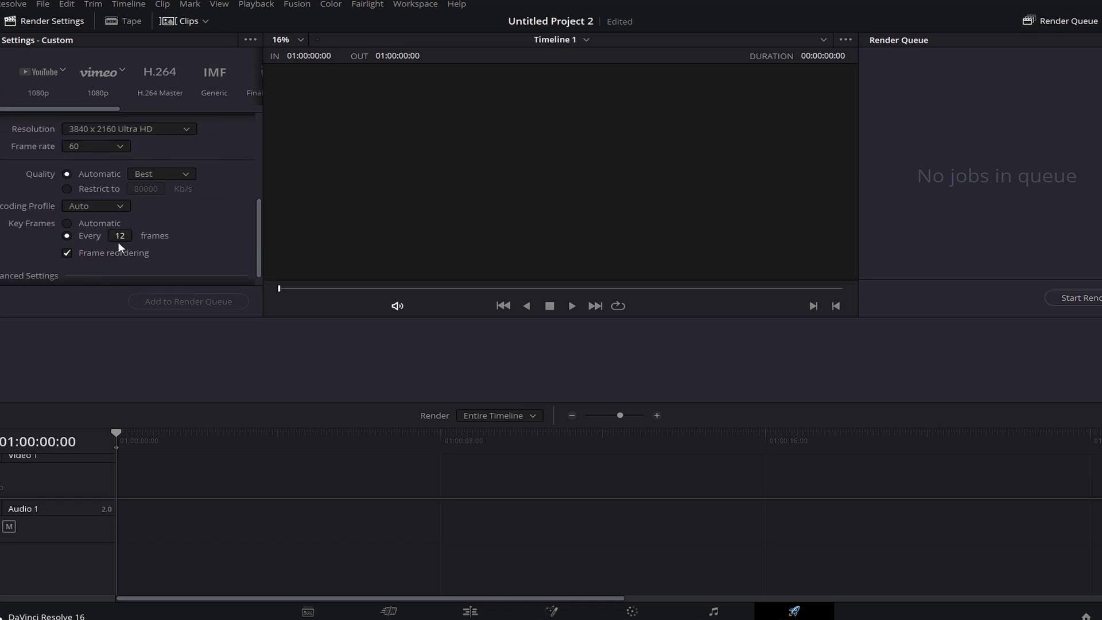
click(120, 236)
text(31)
Enable Force sizing and Force debayer to highest quality, then review the render settings.
scroll(68, 217, down, 5)
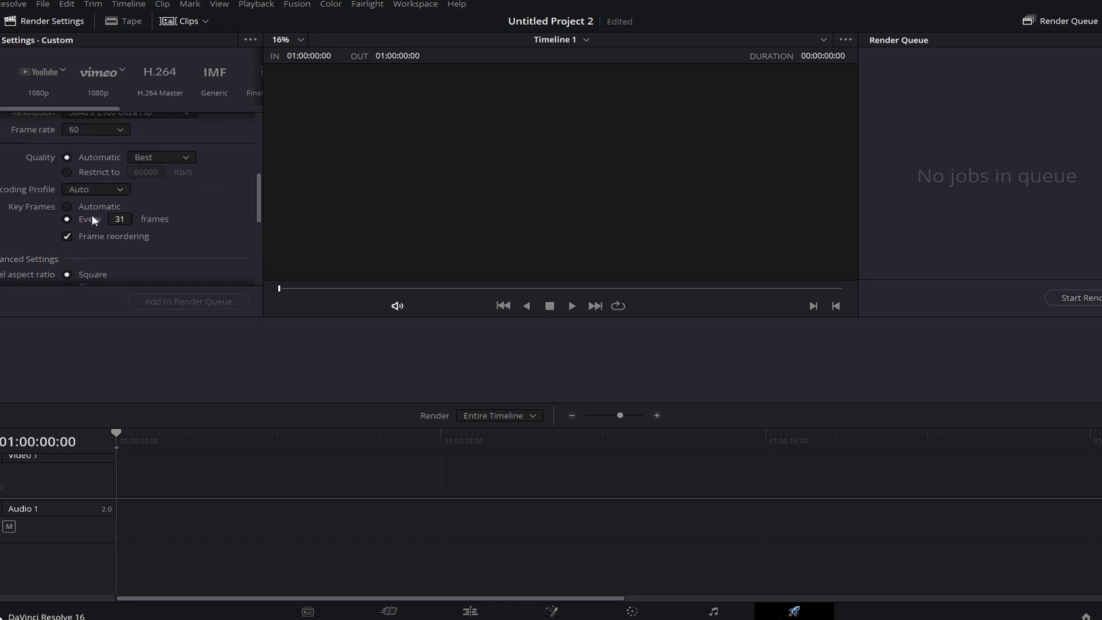
scroll(70, 219, down, 5)
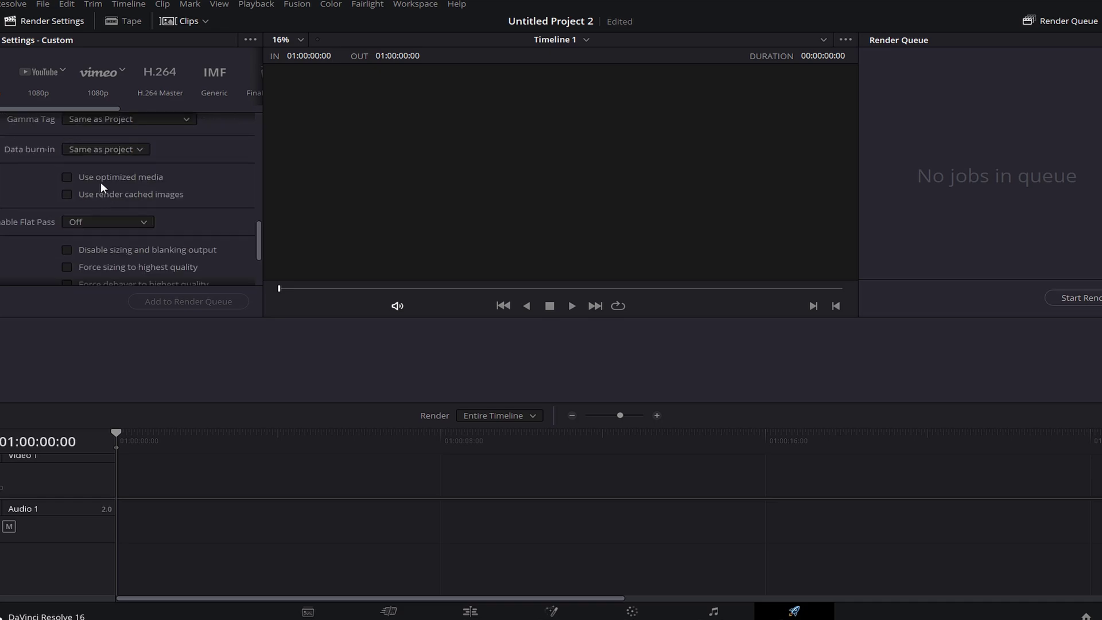
click(67, 267)
click(66, 282)
scroll(96, 182, down, 3)
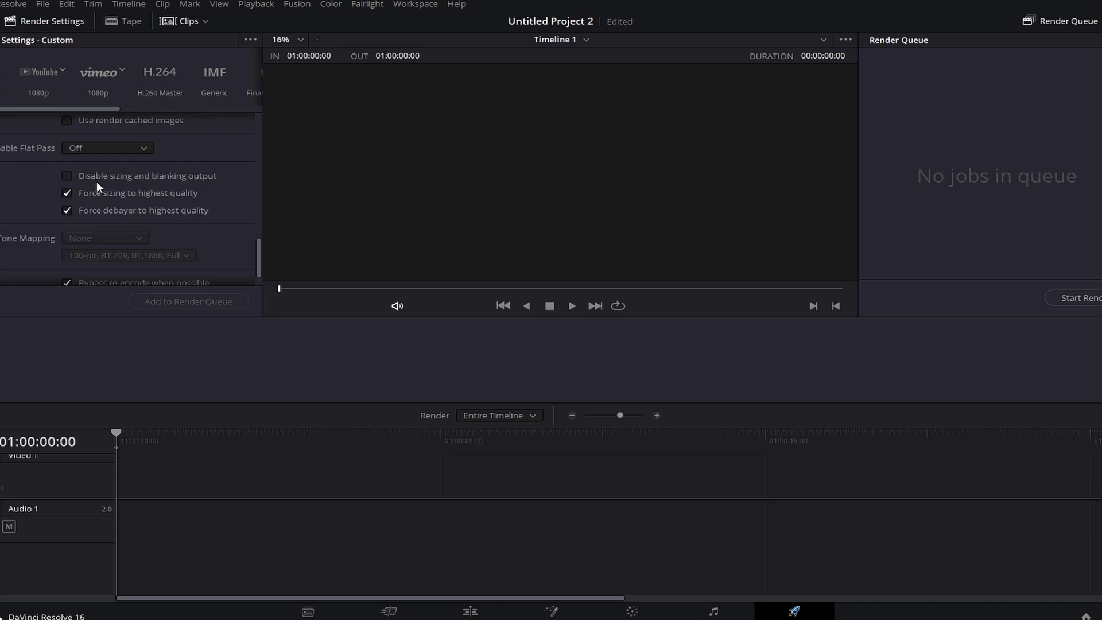
scroll(104, 183, up, 2)
scroll(137, 218, up, 7)
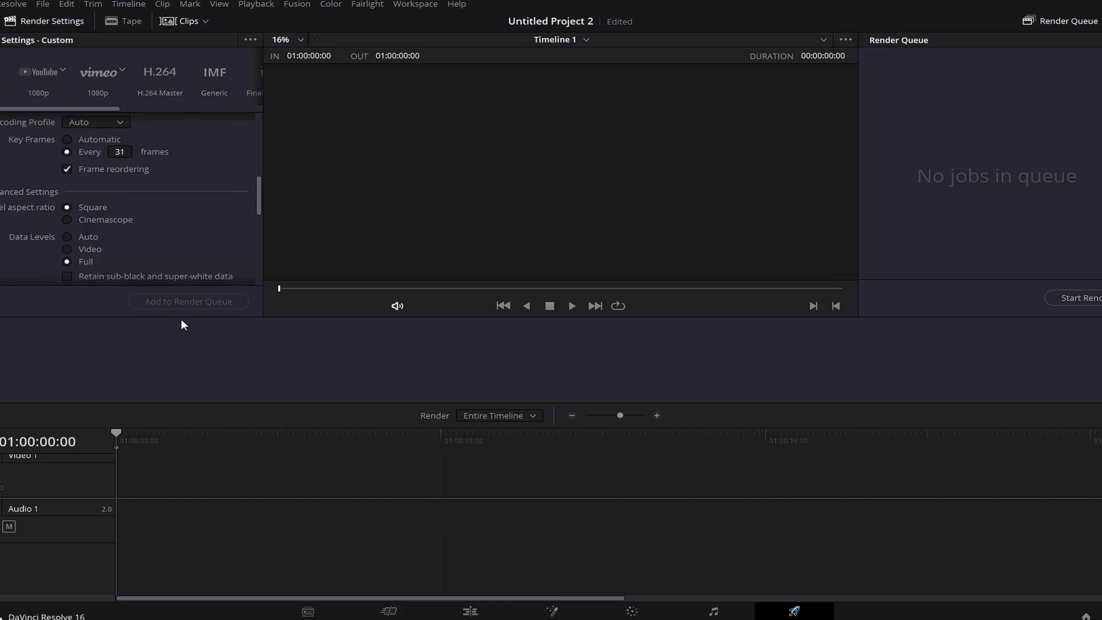
drag(196, 324, 195, 418)
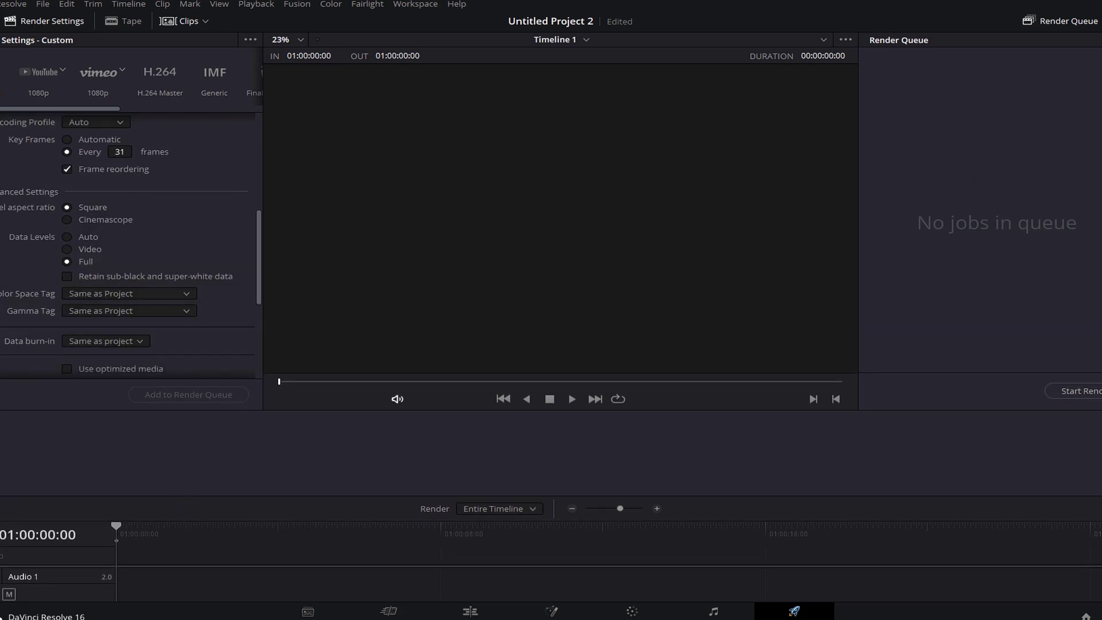
scroll(132, 243, up, 1)
scroll(147, 219, up, 5)
scroll(150, 209, down, 4)
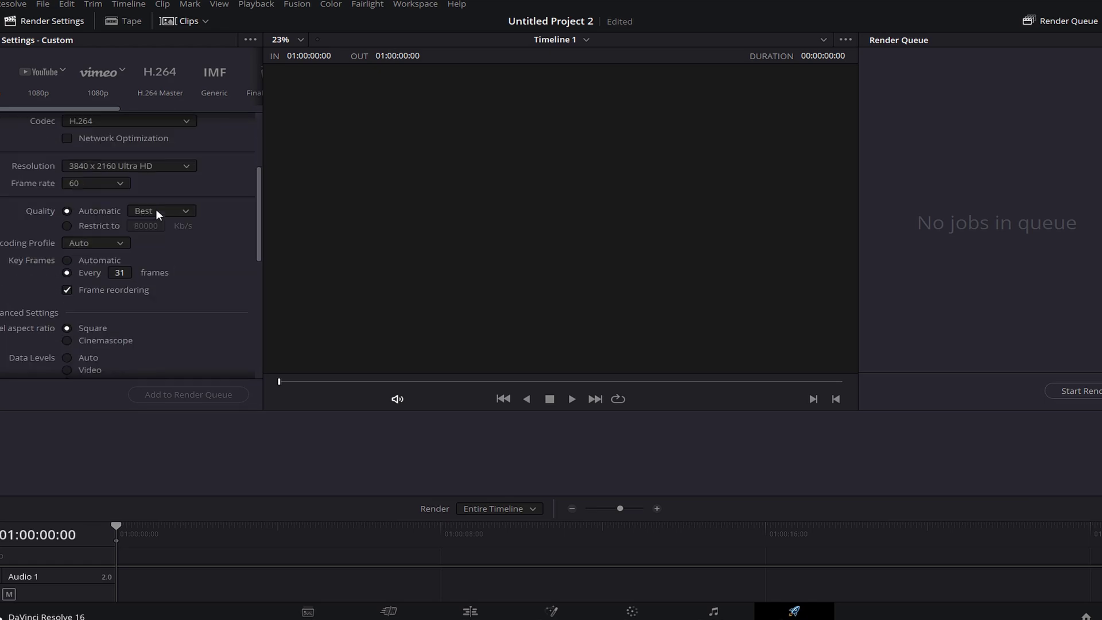
scroll(155, 218, down, 1)
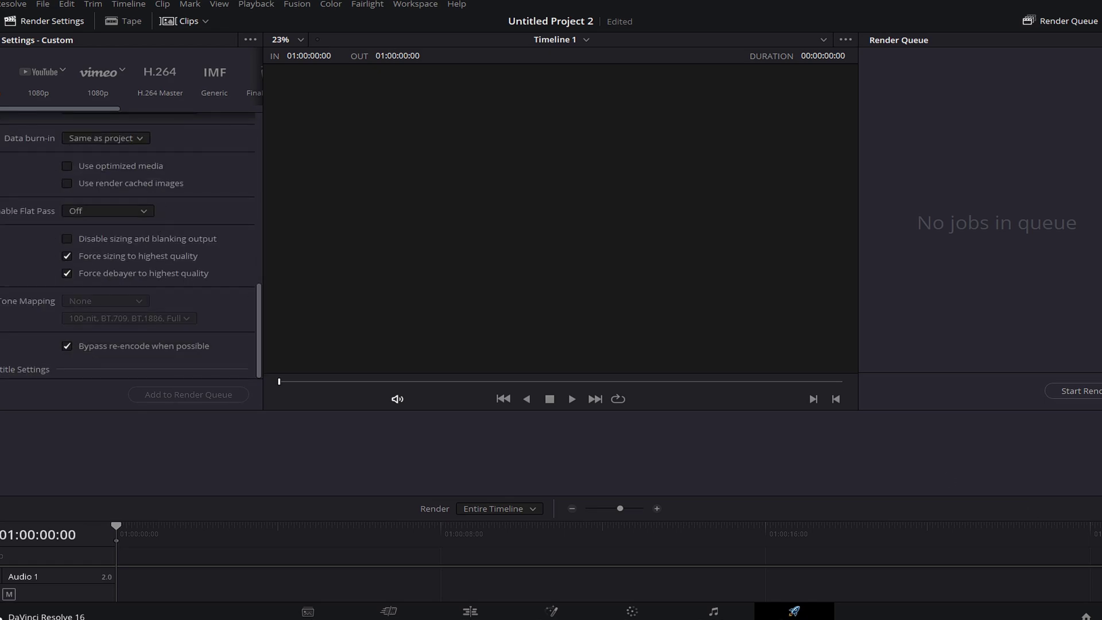
click(1085, 614)
click(299, 116)
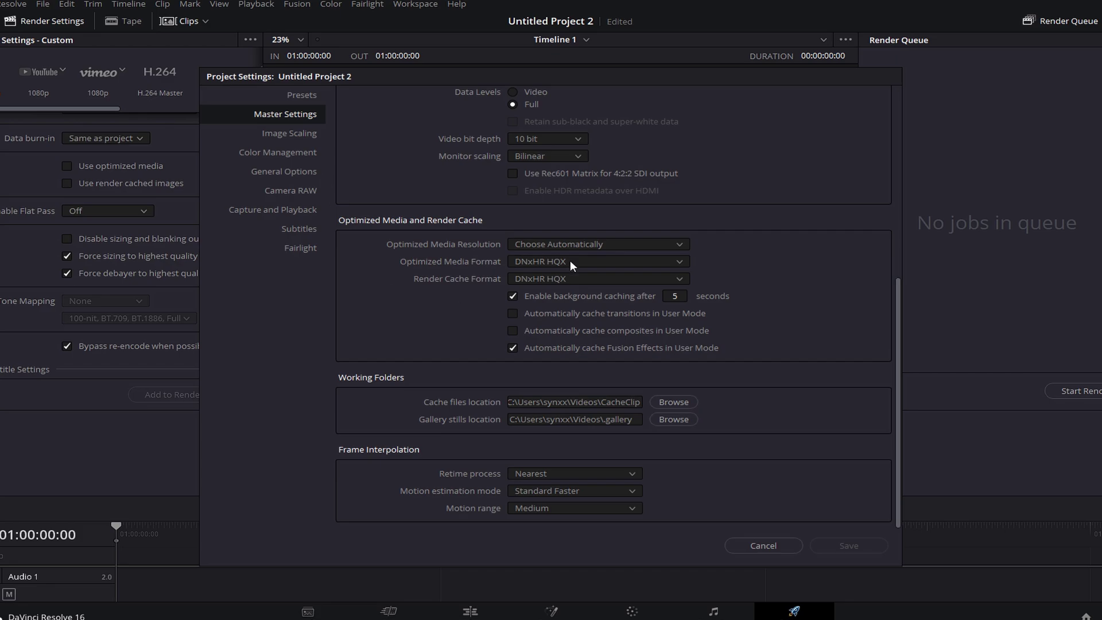
scroll(571, 253, up, 5)
scroll(573, 230, down, 4)
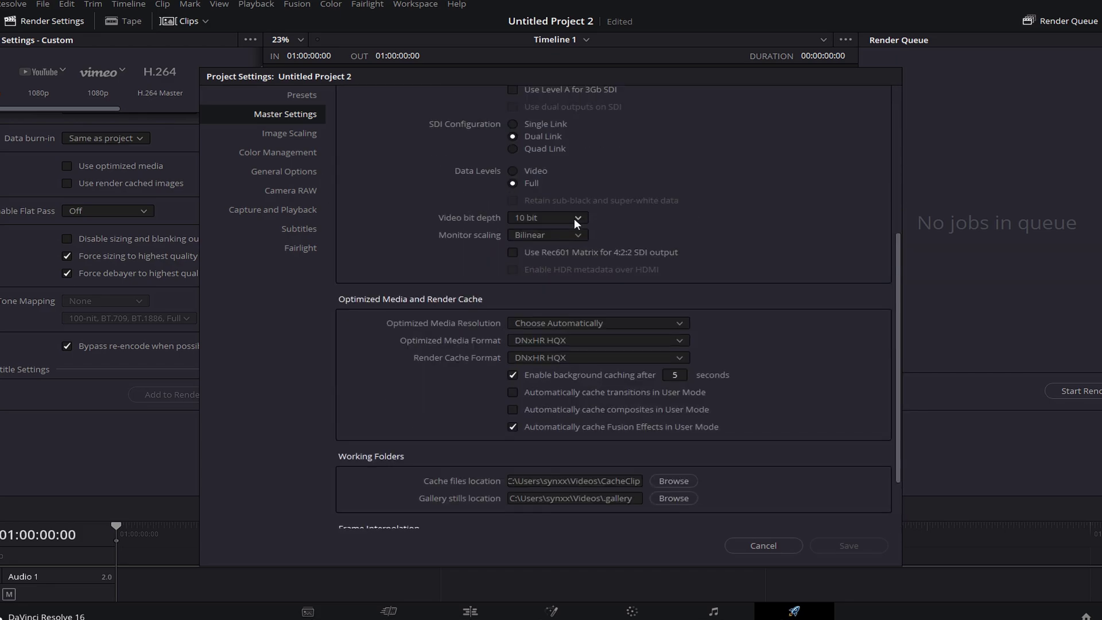
scroll(575, 217, down, 3)
click(269, 136)
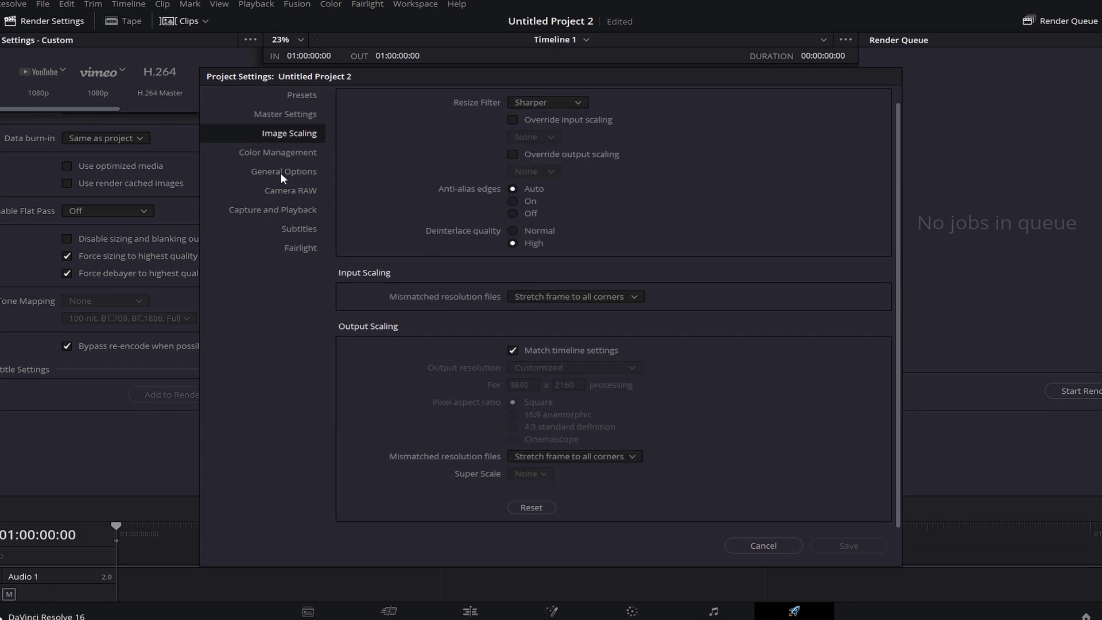
click(286, 151)
scroll(561, 163, up, 10)
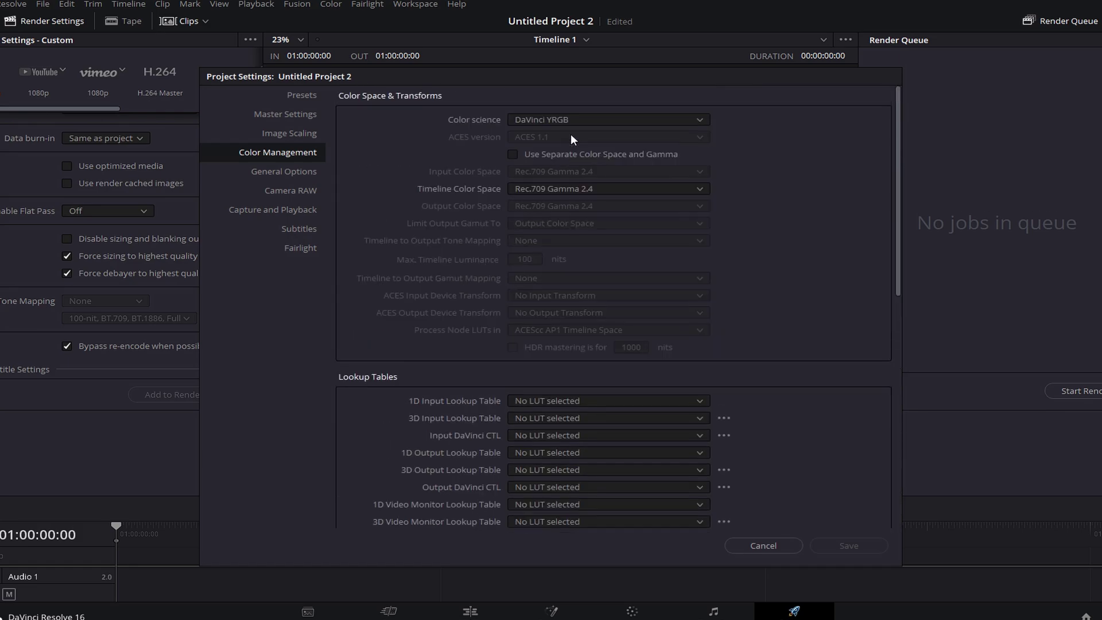
scroll(571, 138, down, 5)
click(276, 172)
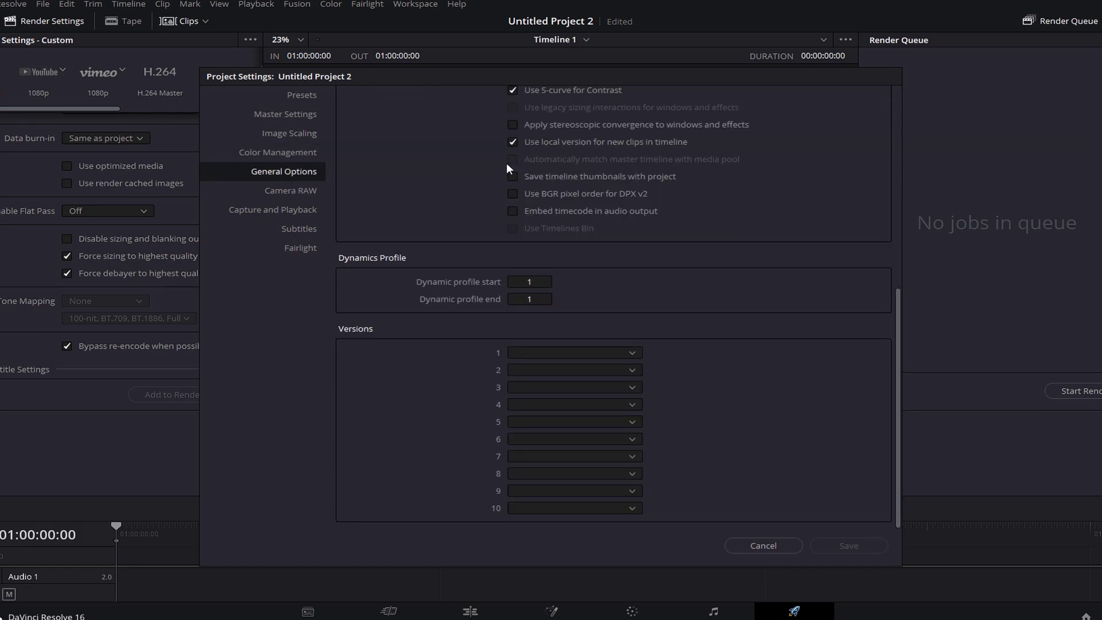
scroll(506, 163, up, 10)
click(294, 193)
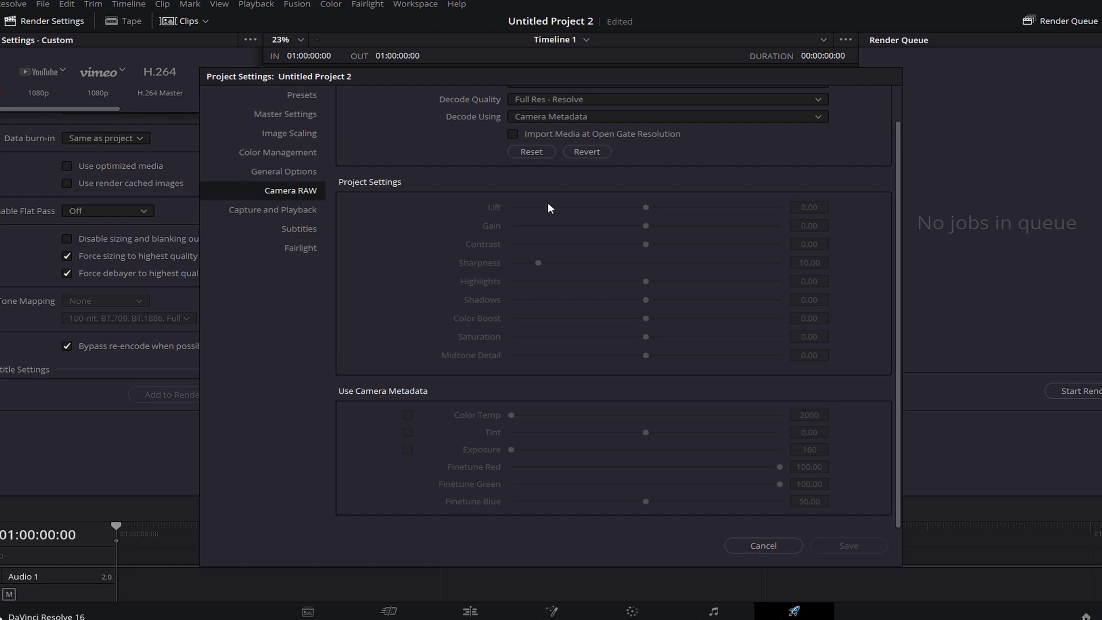
click(291, 211)
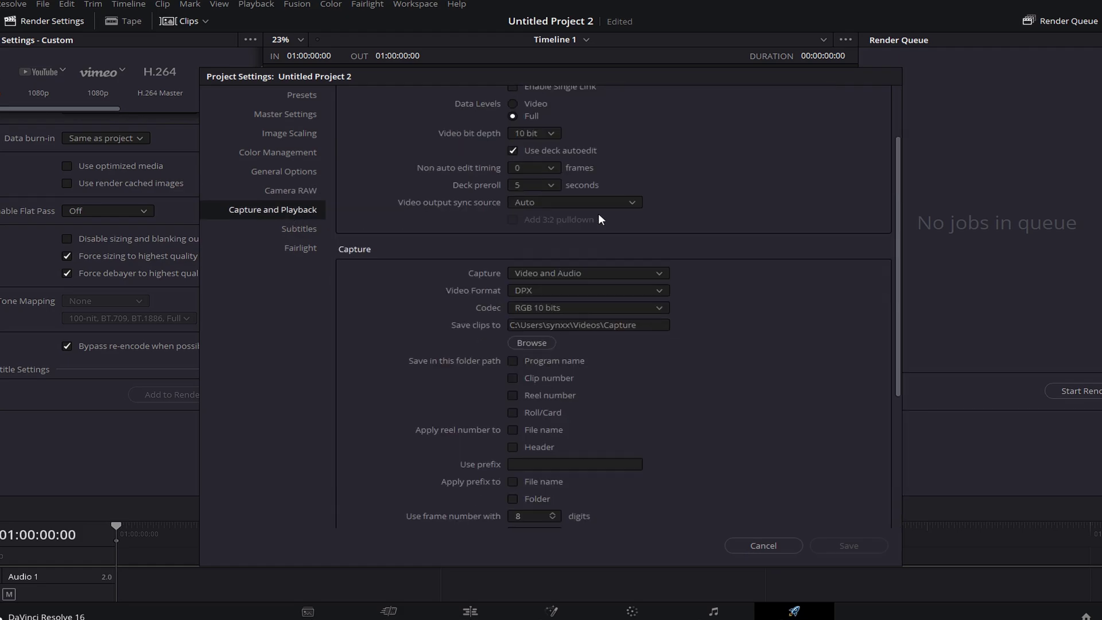
scroll(601, 213, down, 4)
scroll(603, 209, up, 6)
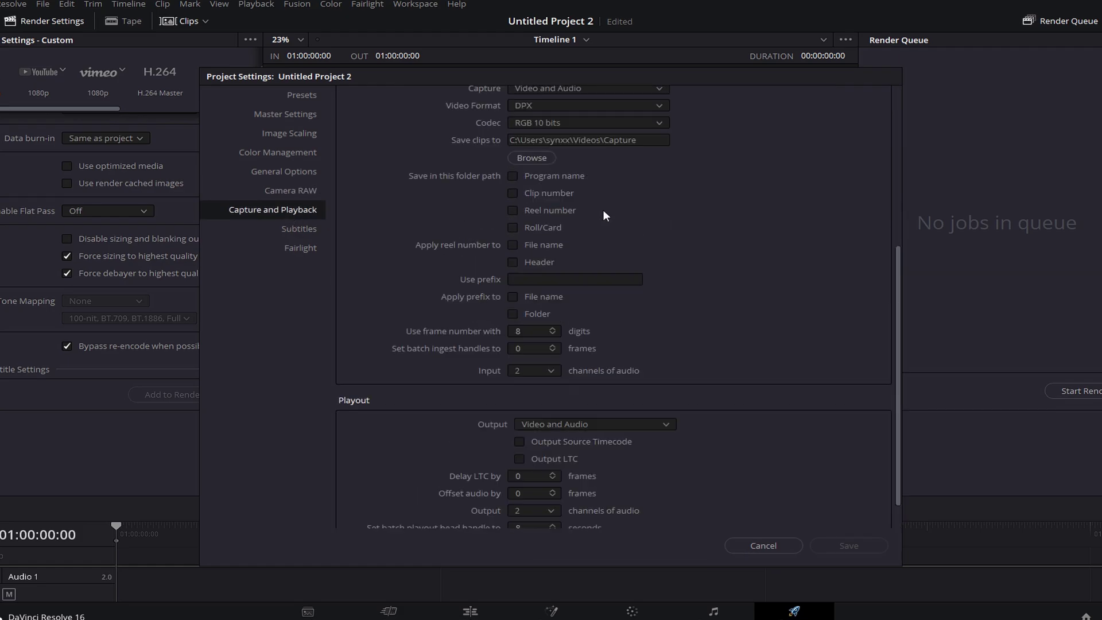
click(292, 231)
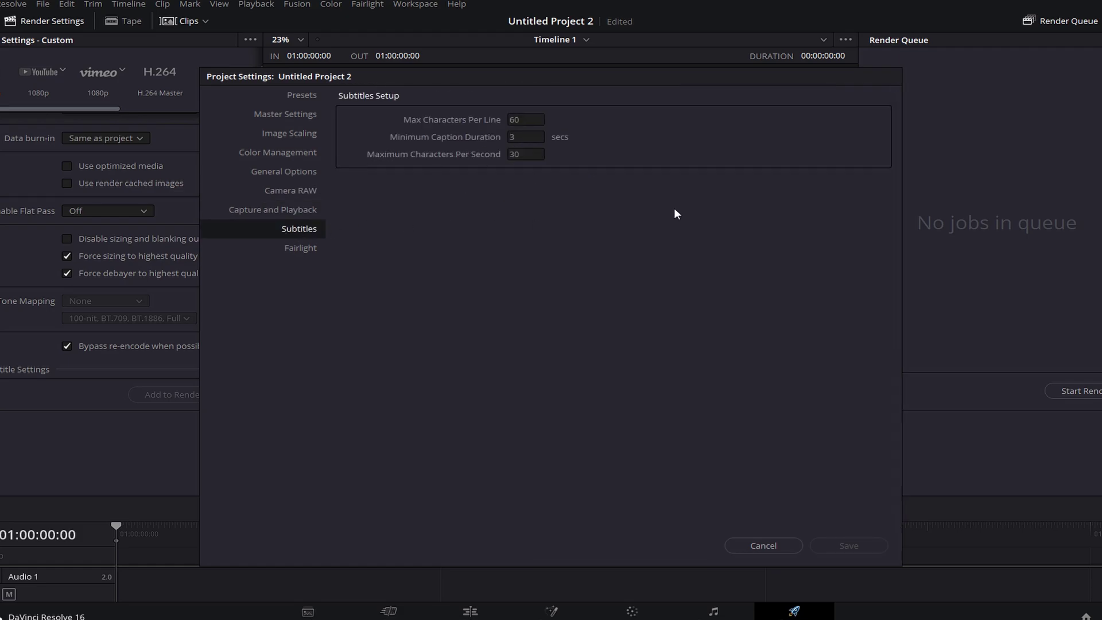
click(297, 247)
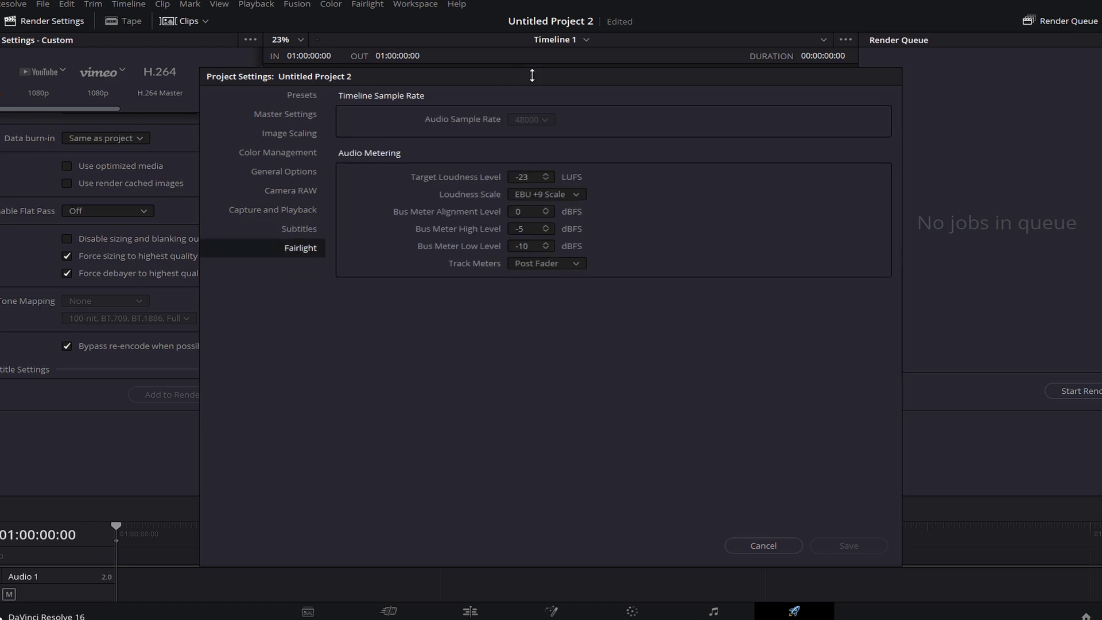
click(760, 547)
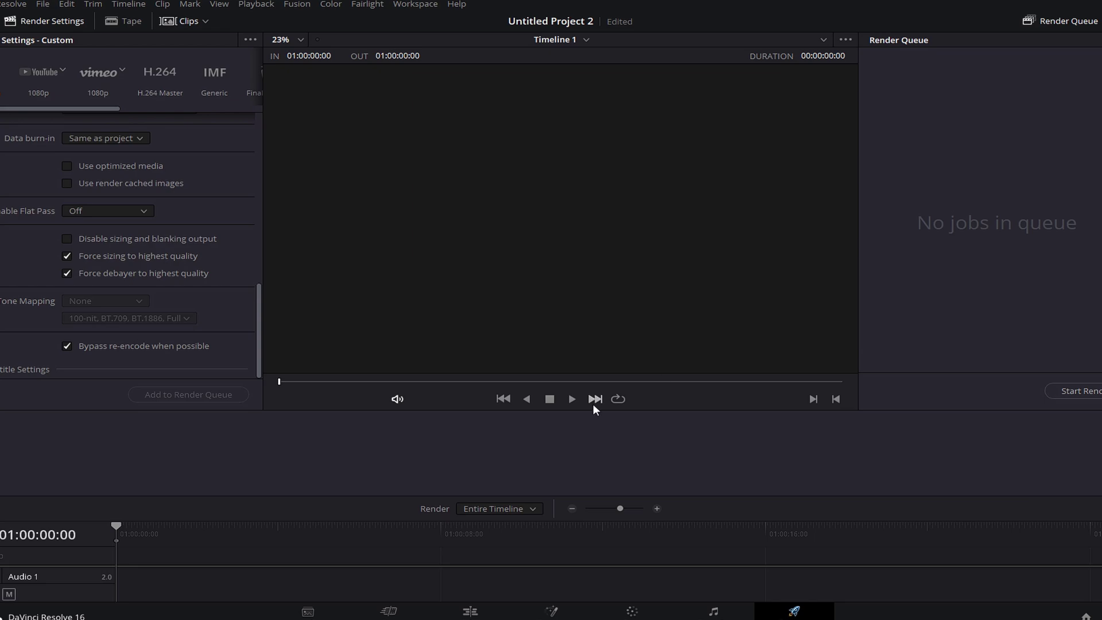